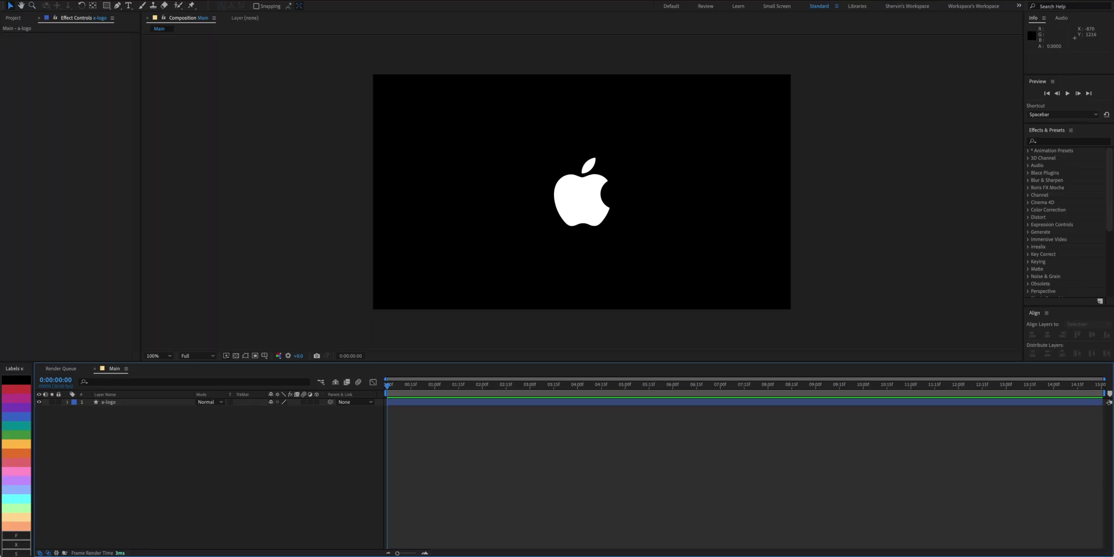
# Set the logo's fill colour to black and duplicate the logo layer
pyautogui.click(109, 402)
pyautogui.click(328, 6)
pyautogui.moveTo(95, 309); pyautogui.dragTo(13, 339)
pyautogui.click(235, 220)
pyautogui.press('super+d')
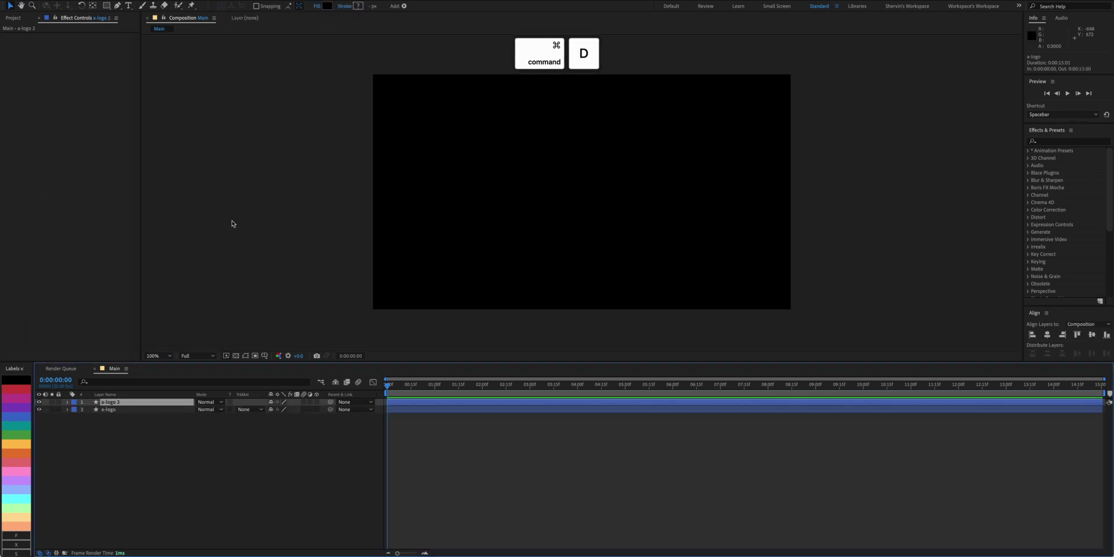
# On the duplicate, delete Fill 1 and add a Stroke with width 10
pyautogui.click(68, 402)
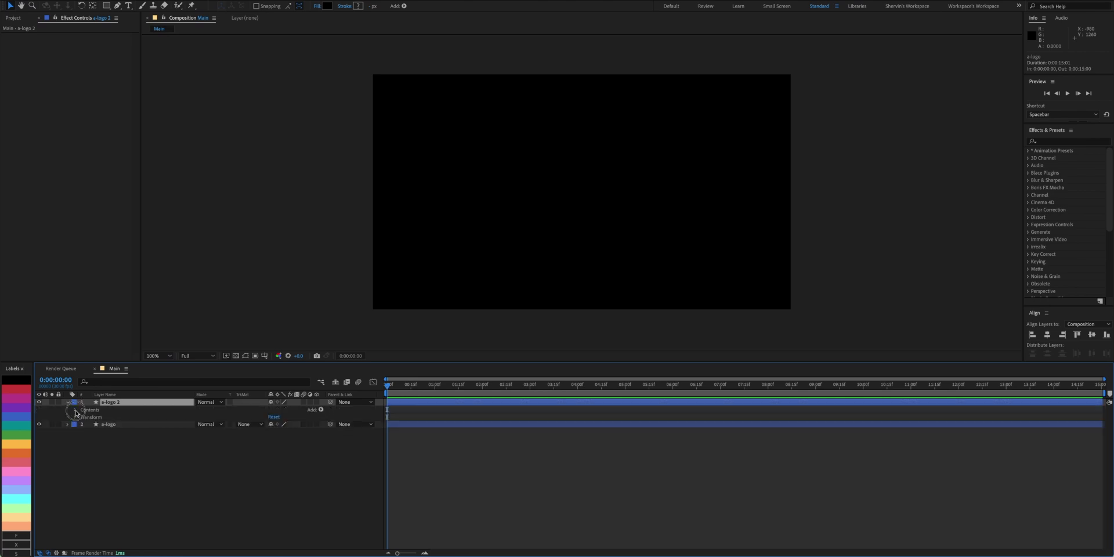
pyautogui.click(76, 409)
pyautogui.click(82, 417)
pyautogui.click(102, 447)
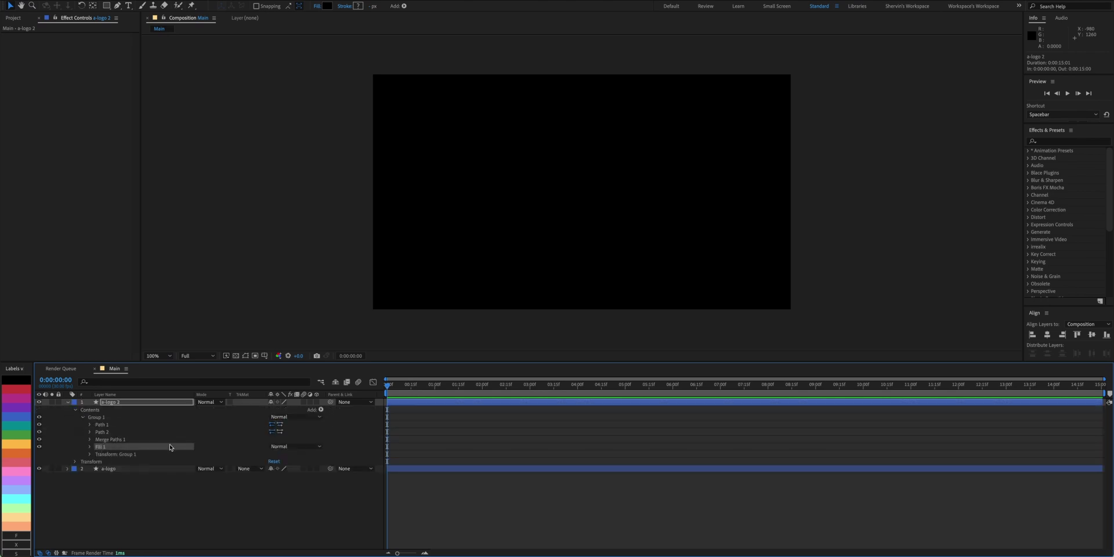
pyautogui.press('Delete')
pyautogui.click(320, 410)
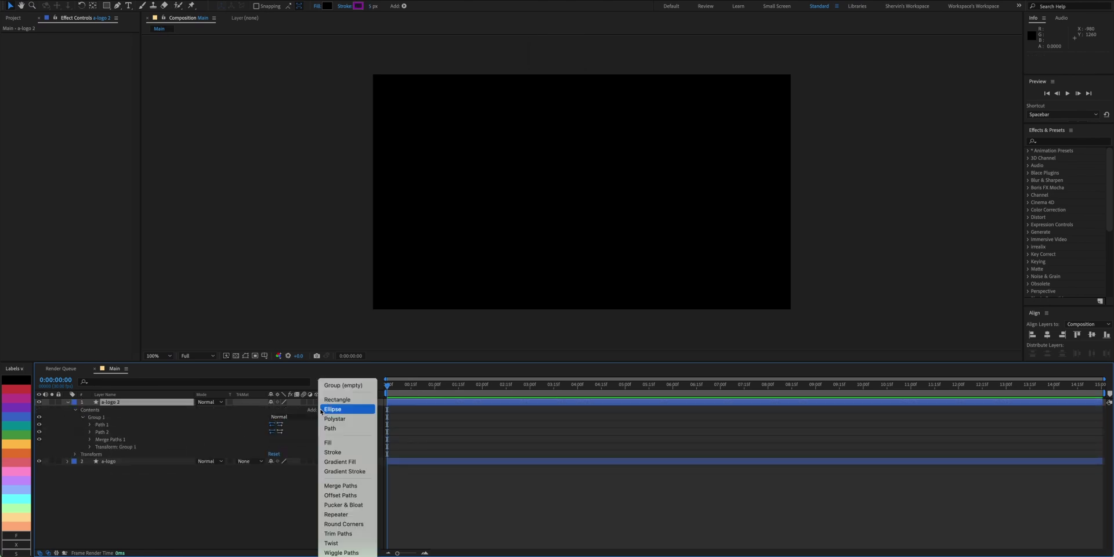
pyautogui.click(340, 453)
pyautogui.click(82, 455)
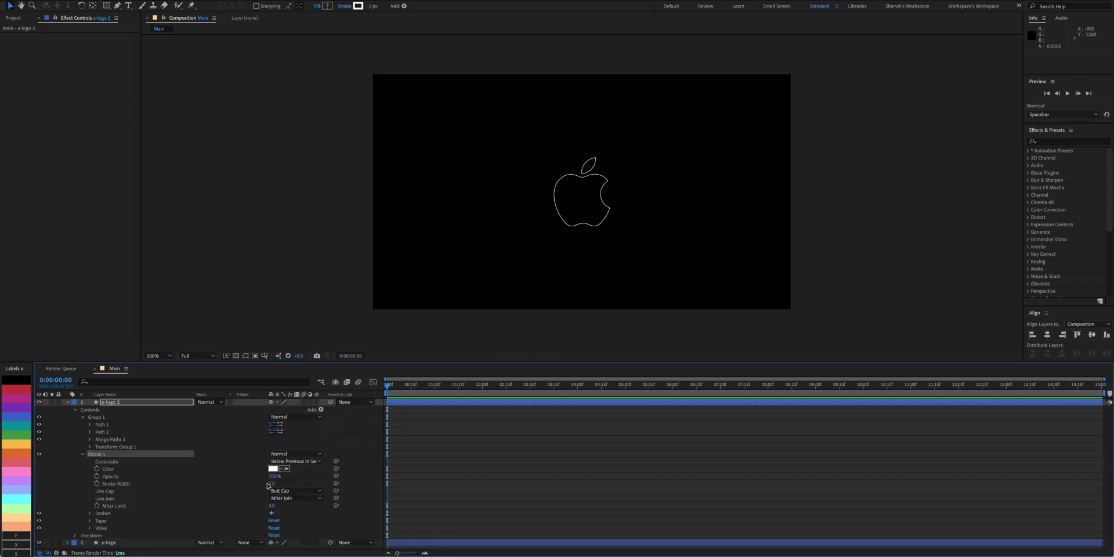
pyautogui.write('10')
pyautogui.press('Return')
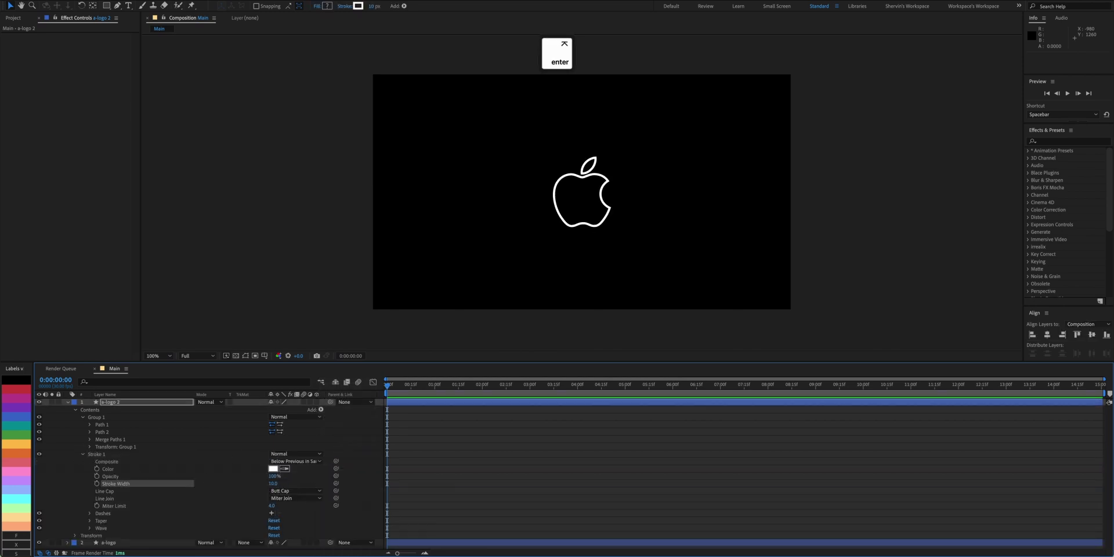
# Add Trim Paths to the outline and set its End to 25%
pyautogui.click(321, 409)
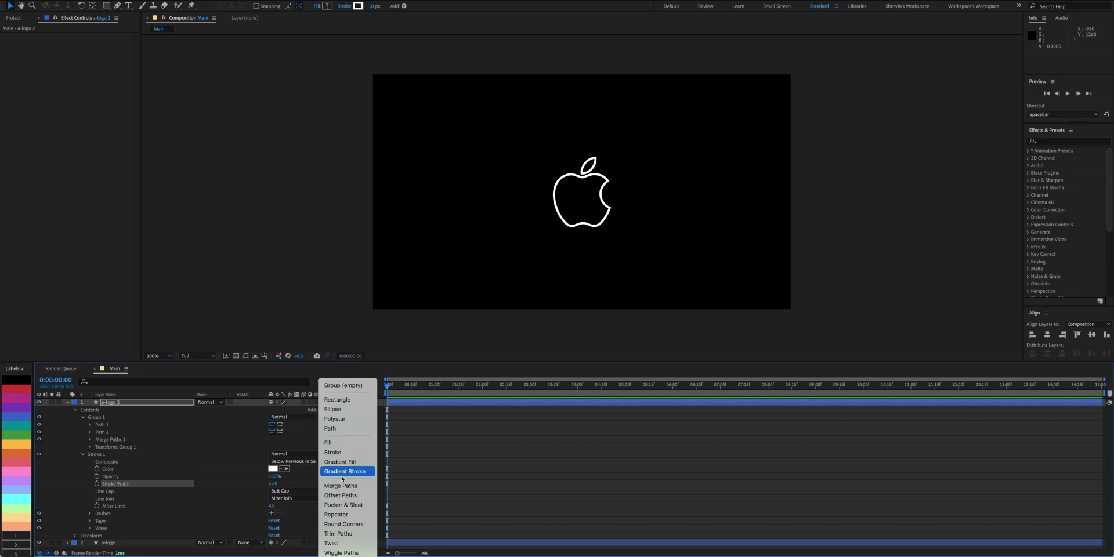
pyautogui.click(323, 529)
pyautogui.click(83, 455)
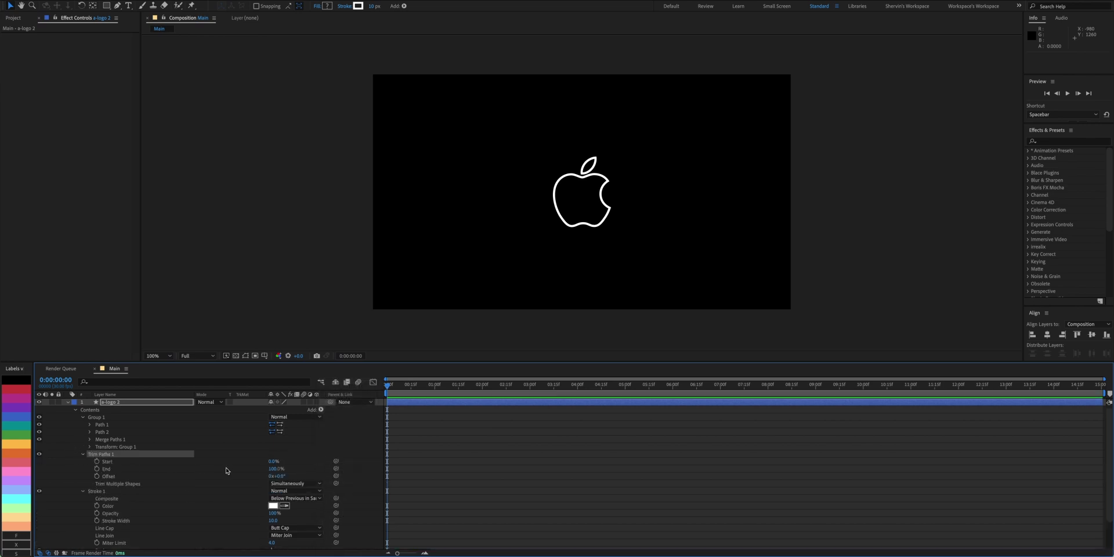
pyautogui.write('25')
pyautogui.press('Return')
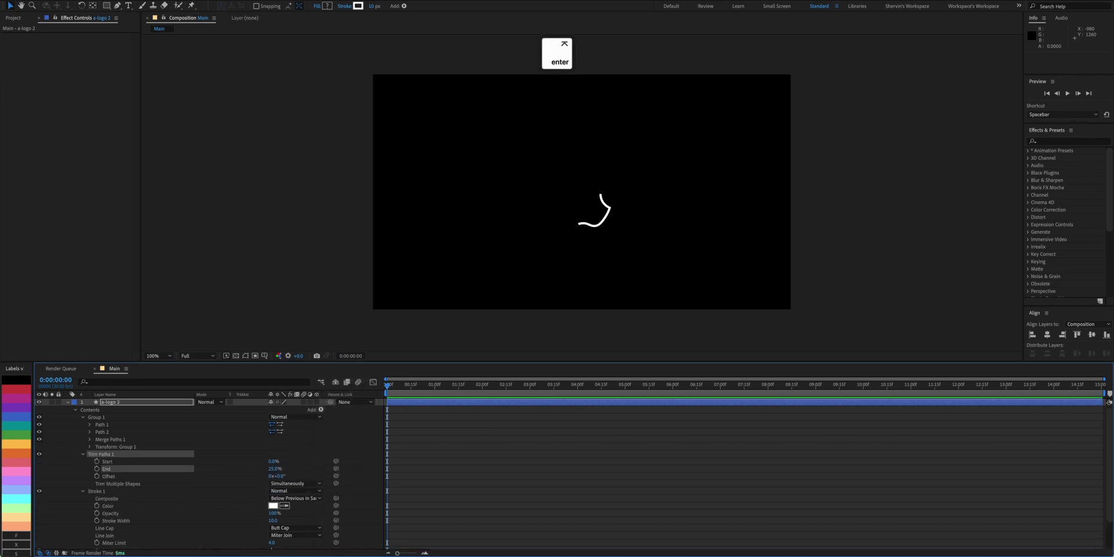
# Pre-compose the outline into 'hues', rename it 'outline 1', and add a guide null named Control
pyautogui.rightClick(132, 416)
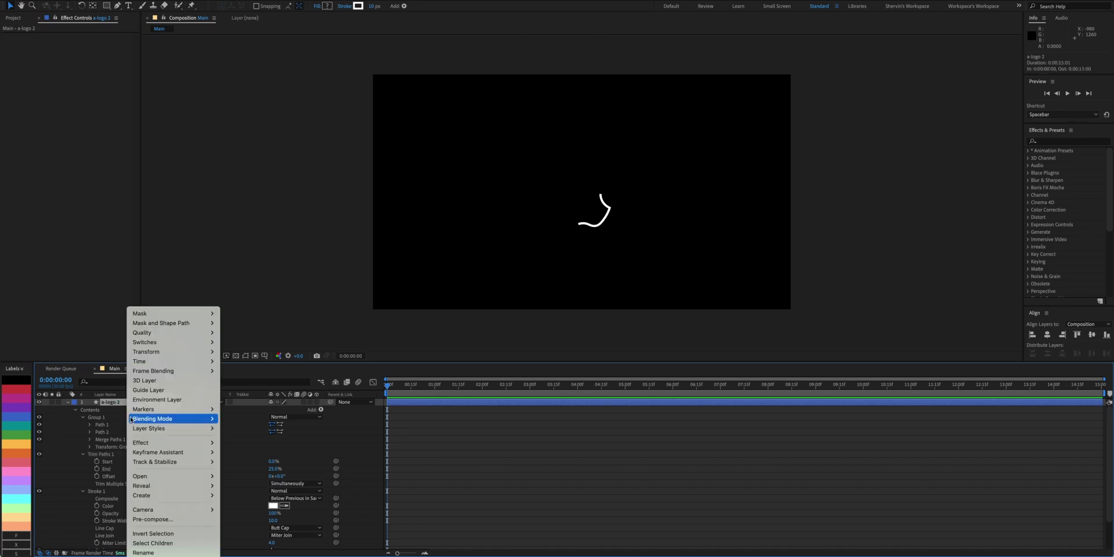
pyautogui.click(163, 518)
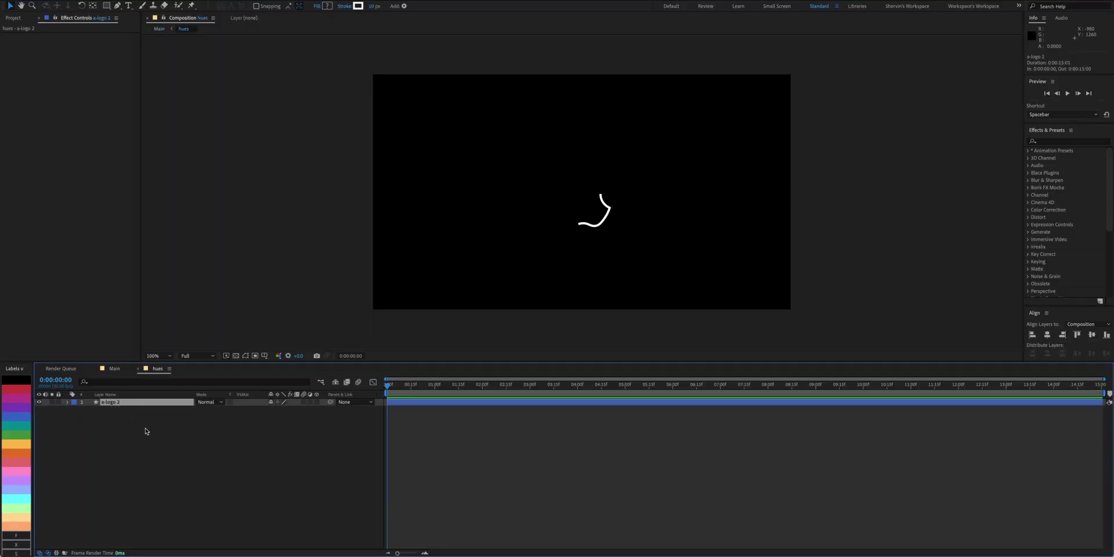
pyautogui.press('Return')
pyautogui.write('outline 1')
pyautogui.press('Return')
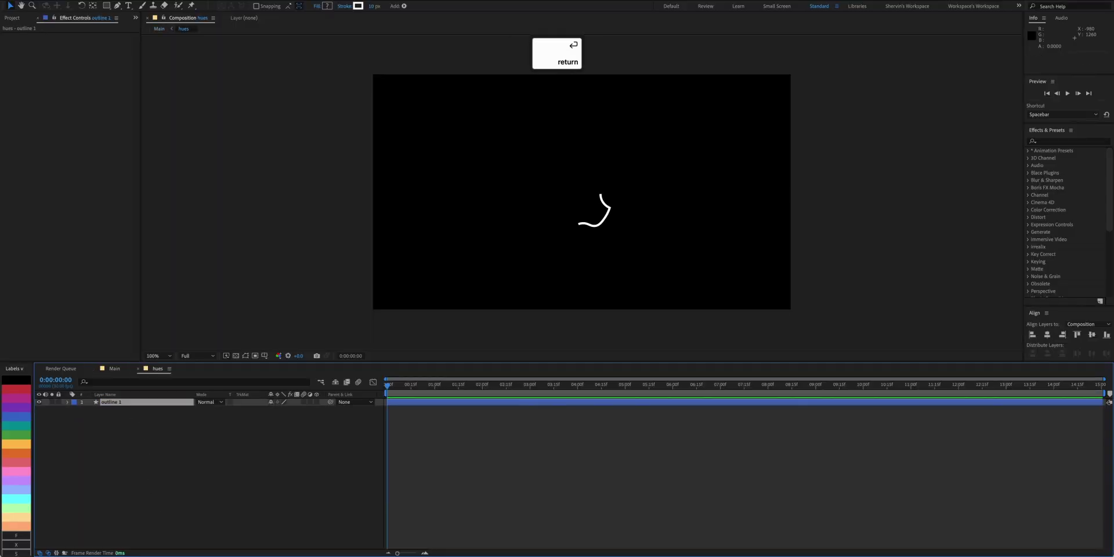
pyautogui.press('super+alt+shift+y')
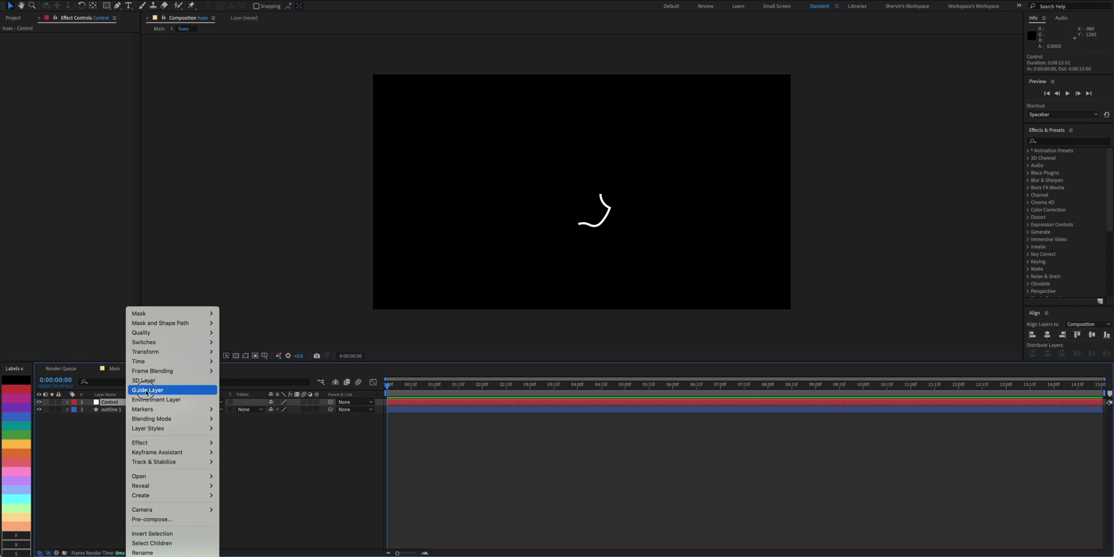
pyautogui.click(145, 391)
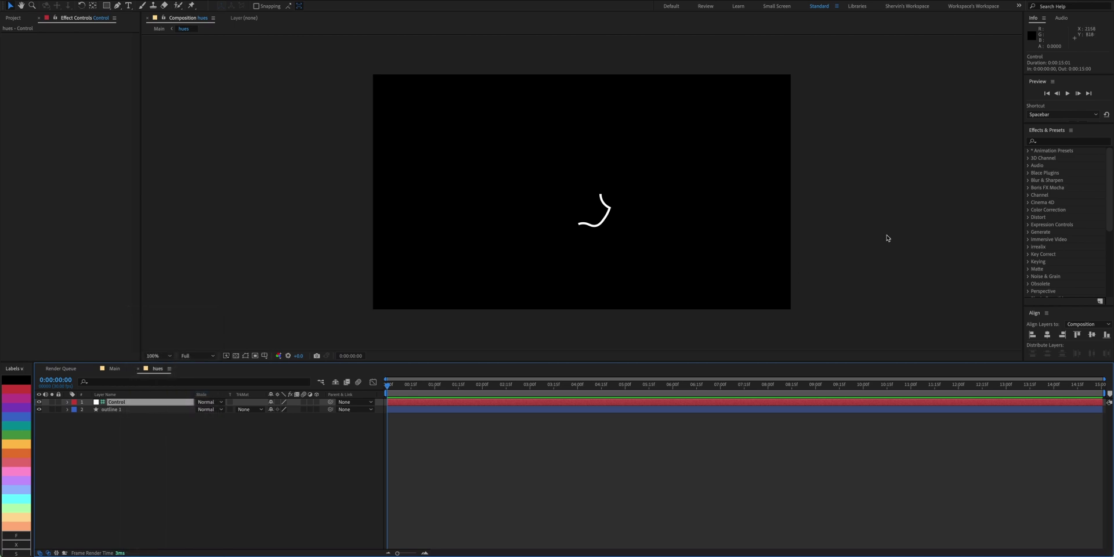
# Apply Slider Control and Angle Control effects to the Control layer
pyautogui.click(1072, 142)
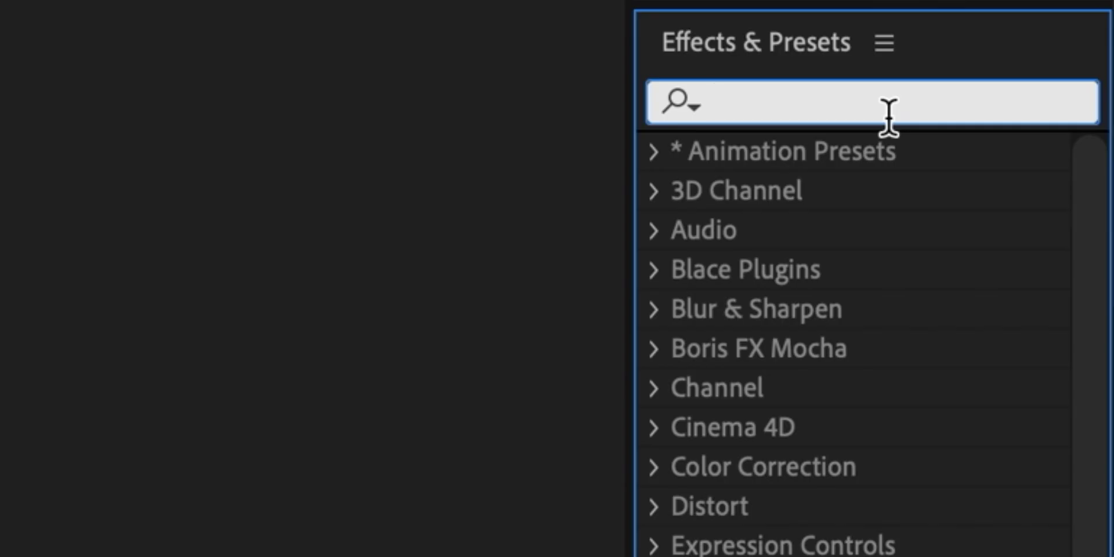
pyautogui.write('slider')
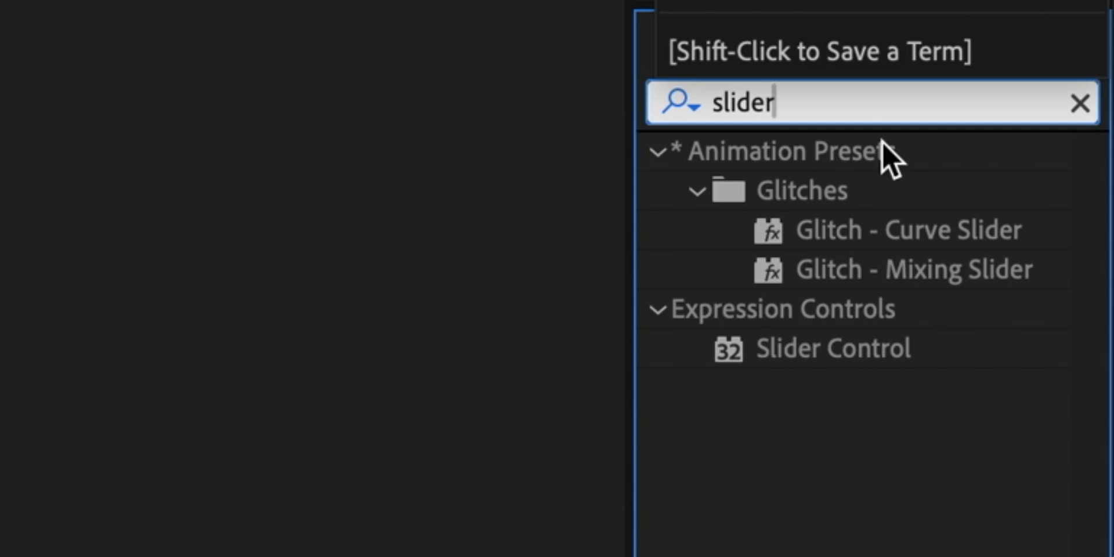
pyautogui.doubleClick(830, 350)
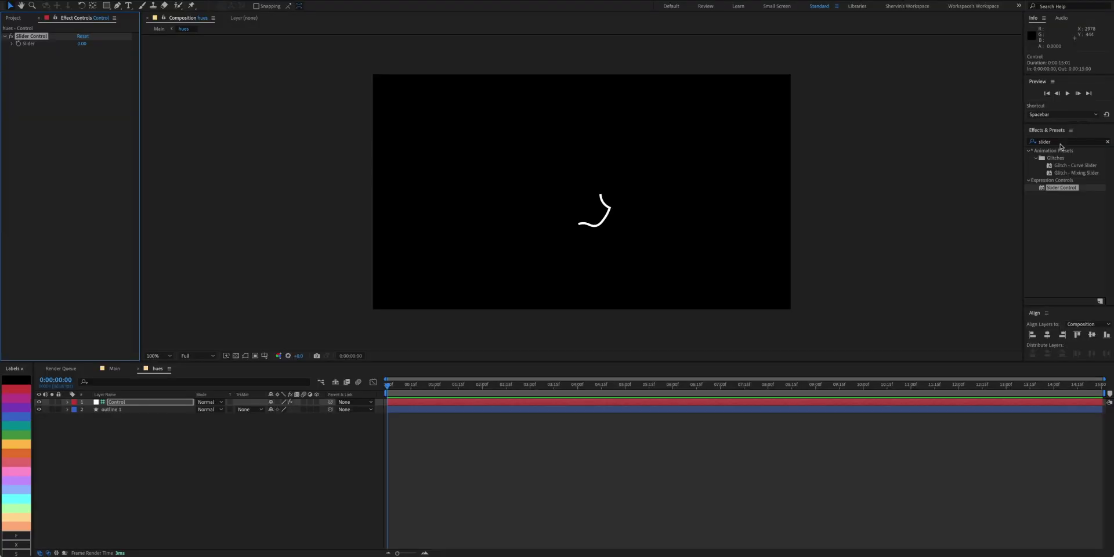
pyautogui.doubleClick(1060, 144)
pyautogui.write('angle')
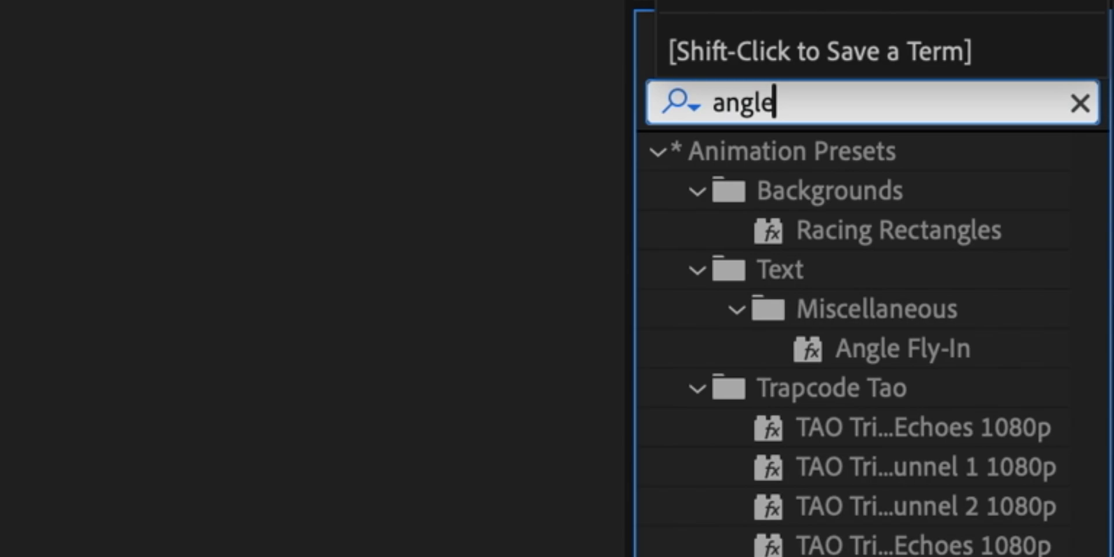
pyautogui.doubleClick(801, 199)
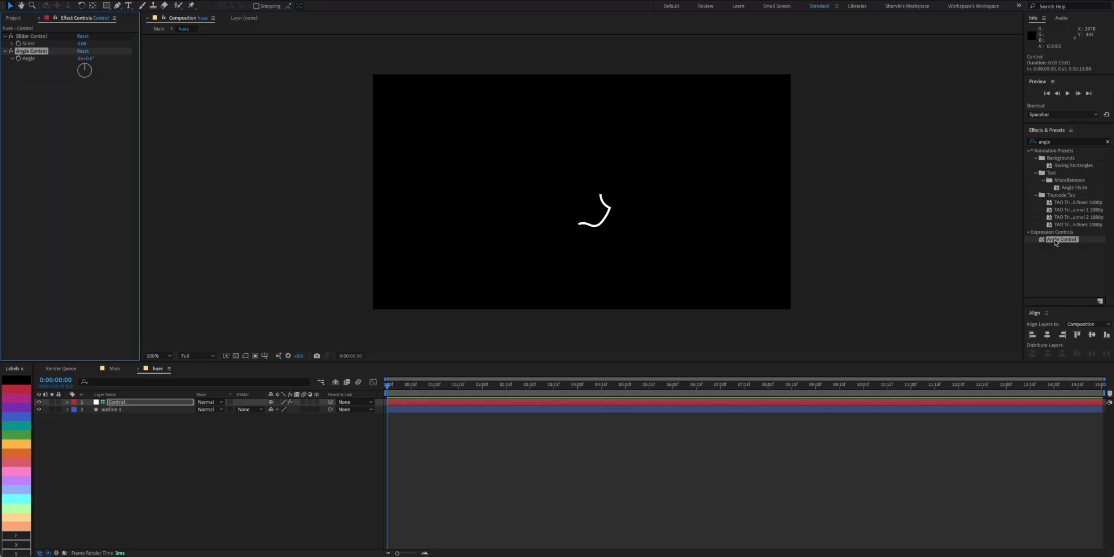
# Rename the effects to 'Stroke Width' and 'Trim Offset'
pyautogui.click(40, 36)
pyautogui.press('Return')
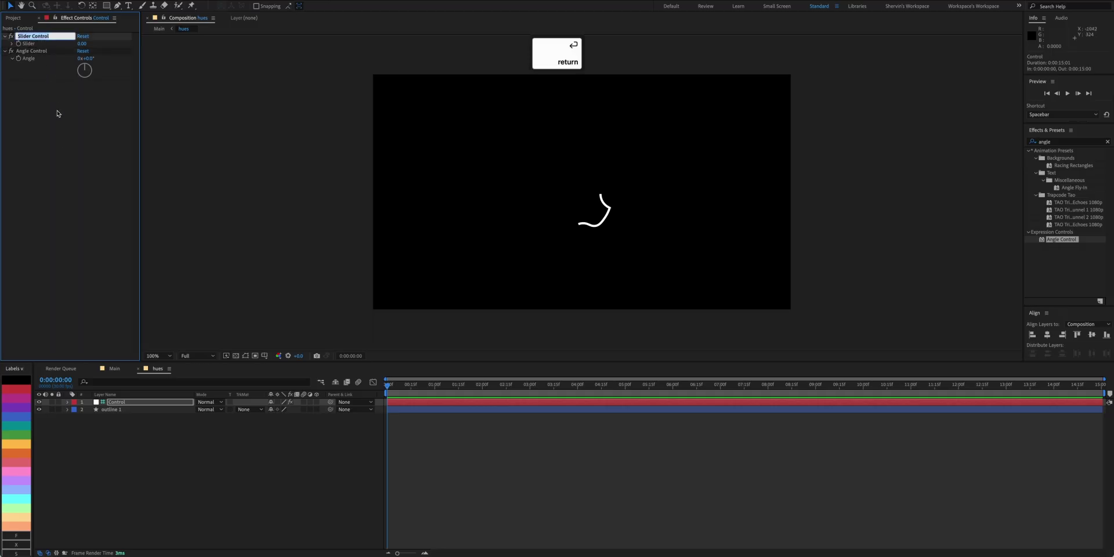
pyautogui.write('Stroke Width')
pyautogui.press('Return')
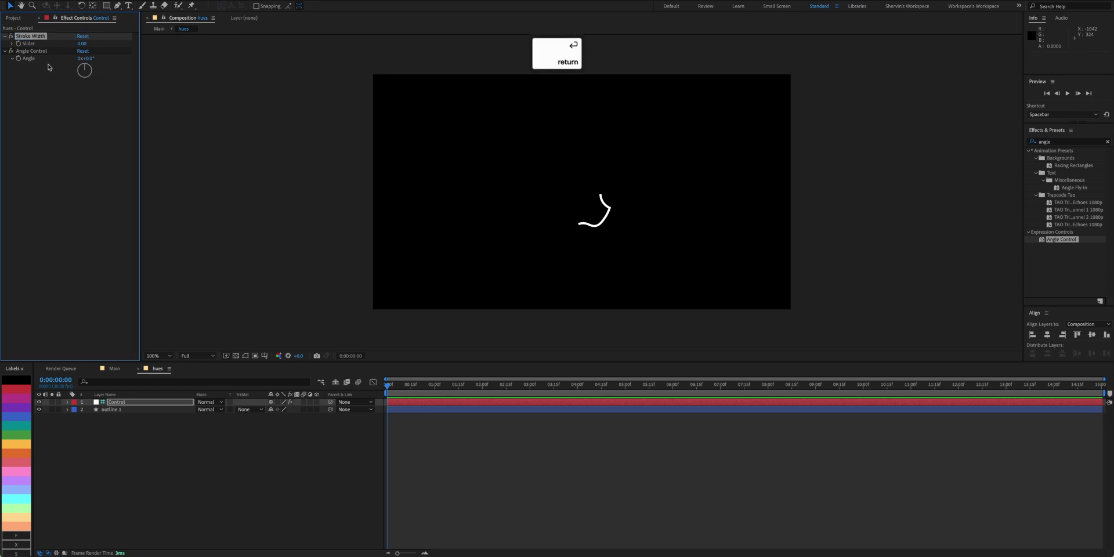
pyautogui.click(46, 51)
pyautogui.press('Return')
pyautogui.write('Trim Offse')
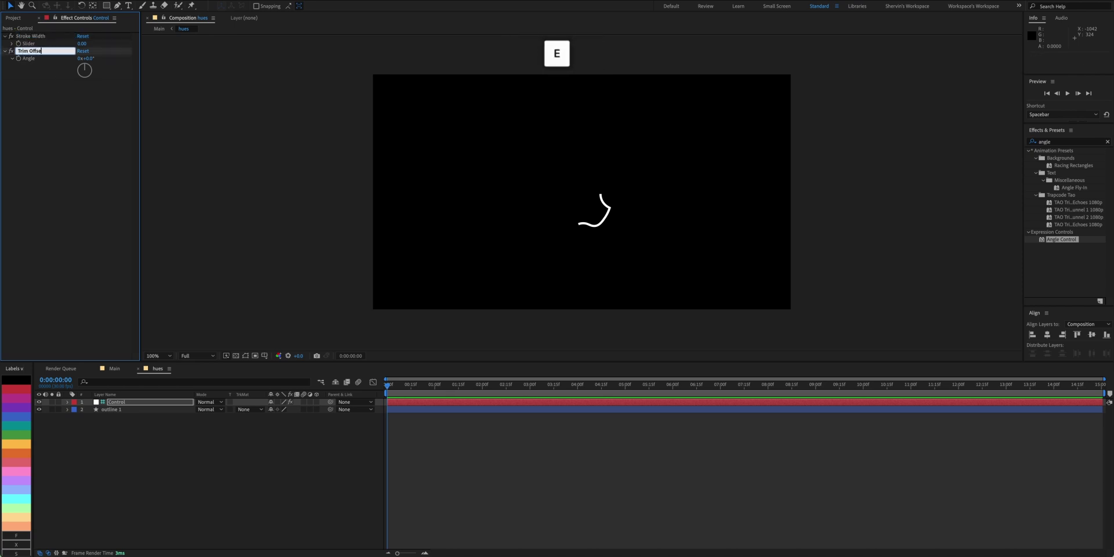
pyautogui.write('t')
pyautogui.press('Return')
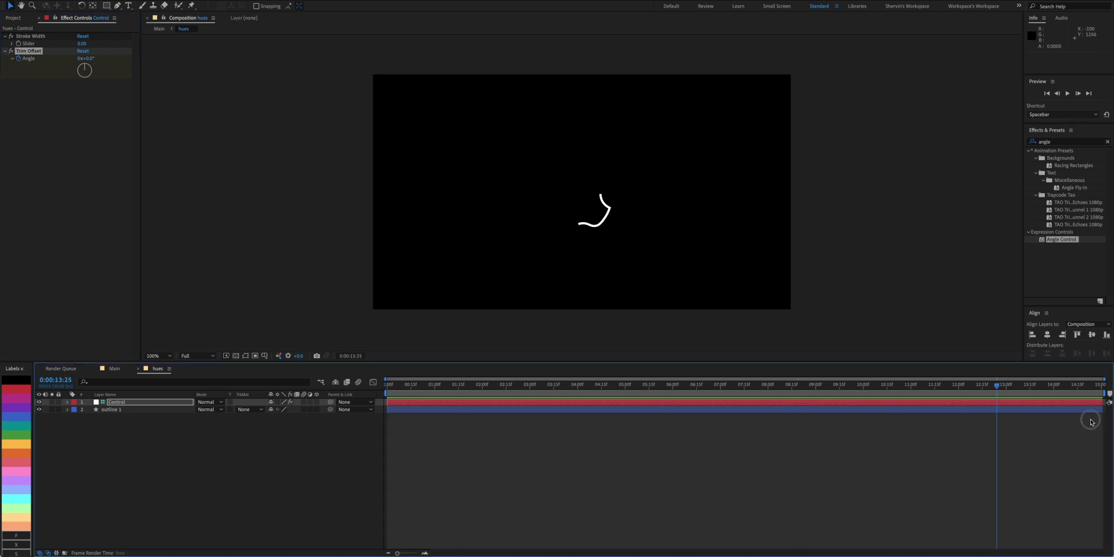
# Set the Trim Offset angle to 1 full revolution at the composition's end
pyautogui.click(79, 58)
pyautogui.write('1')
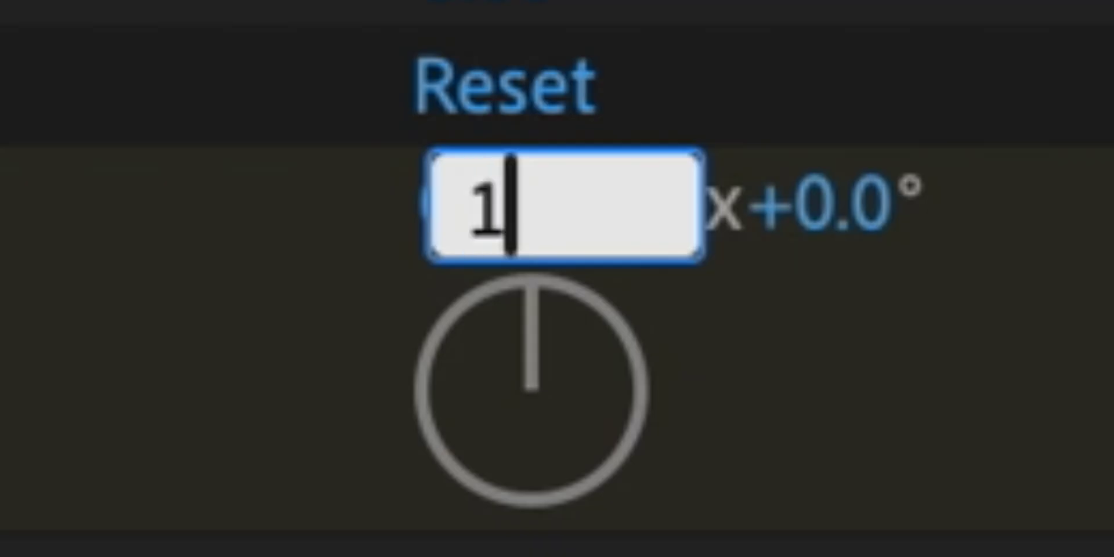
pyautogui.press('Return')
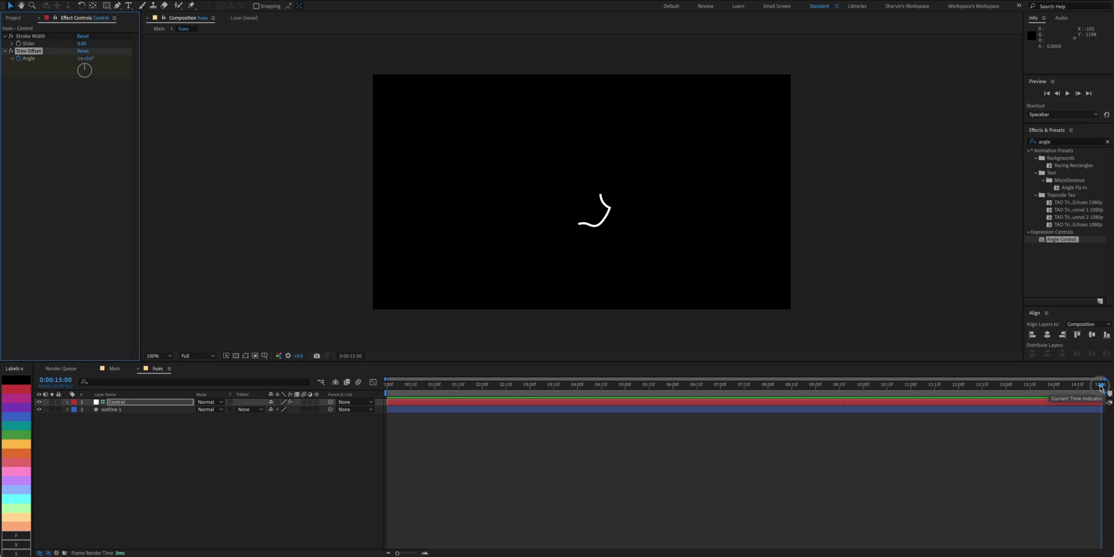
pyautogui.moveTo(1101, 387); pyautogui.dragTo(426, 376)
# Pick-whip outline 1's Trim Paths Offset to the Control layer's Trim Offset Angle and preview
pyautogui.click(124, 423)
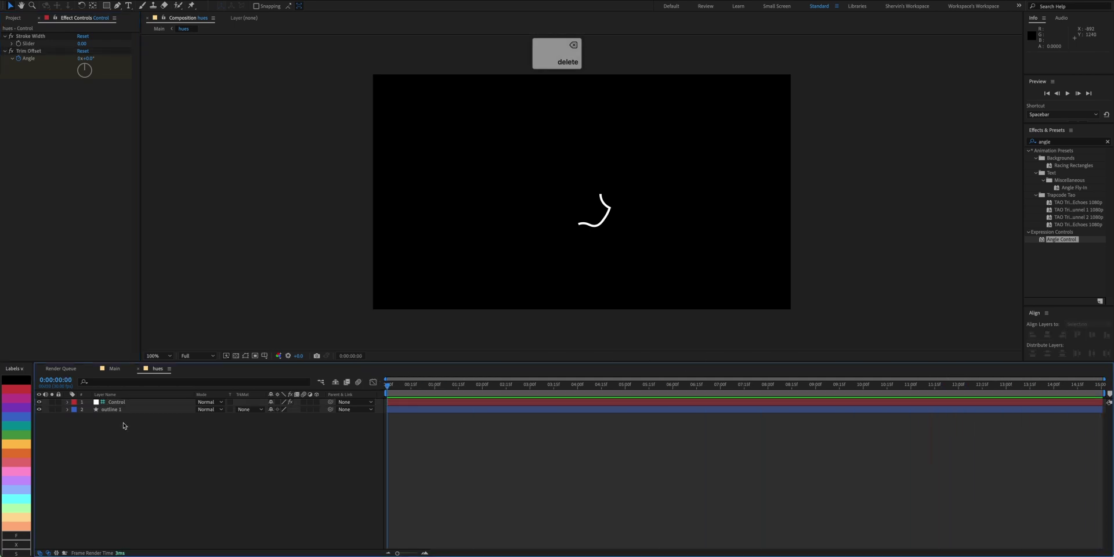
pyautogui.press('super+a')
pyautogui.click(115, 383)
pyautogui.write('trim, offse')
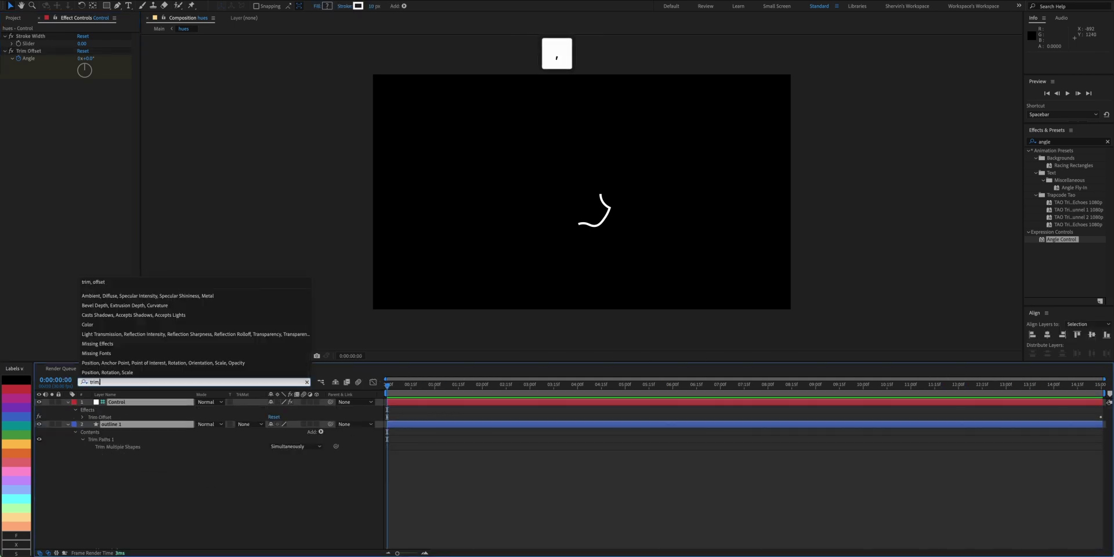
pyautogui.click(150, 469)
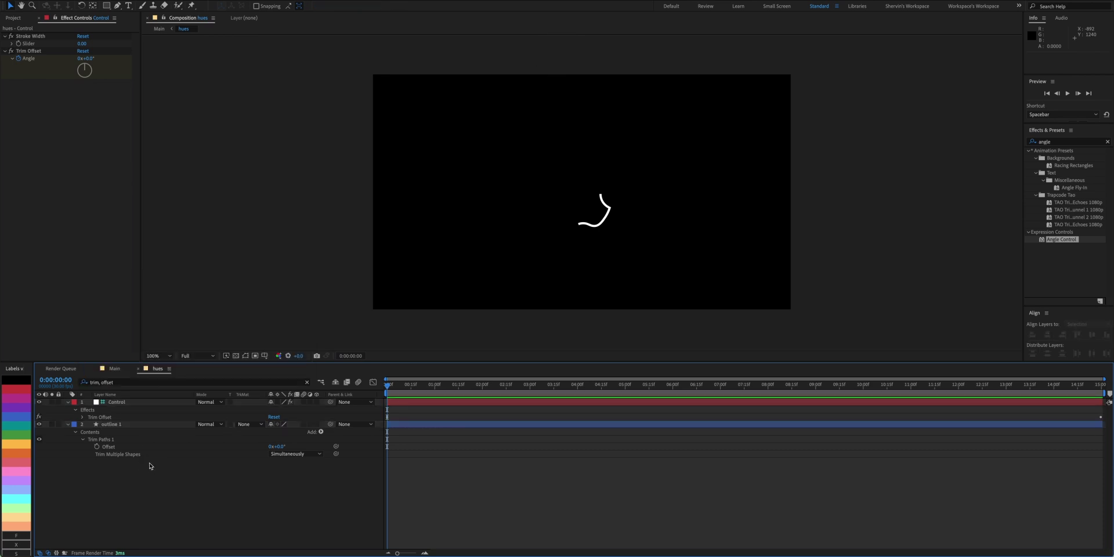
pyautogui.click(83, 418)
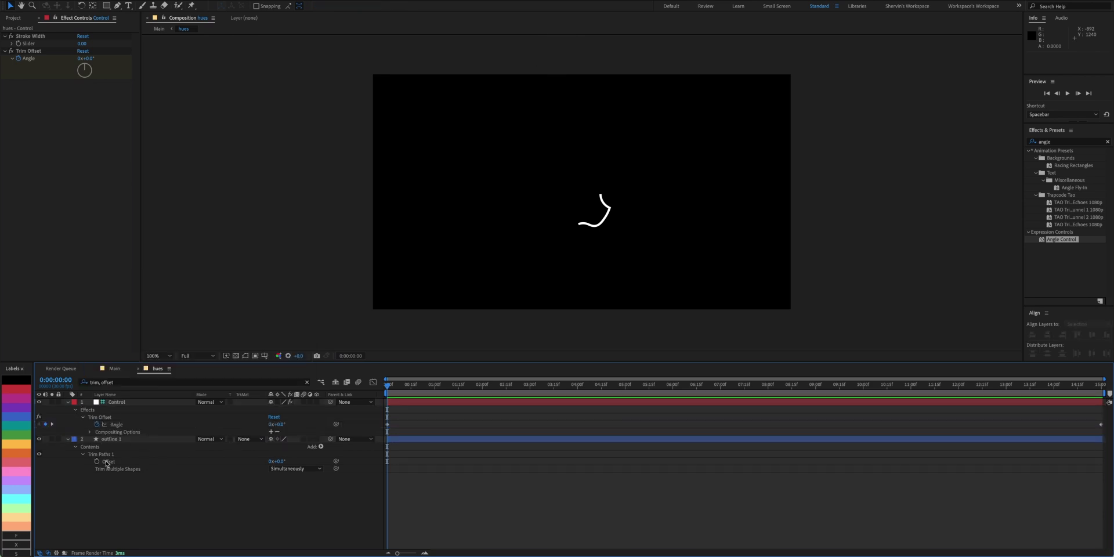
pyautogui.moveTo(336, 460); pyautogui.dragTo(117, 425)
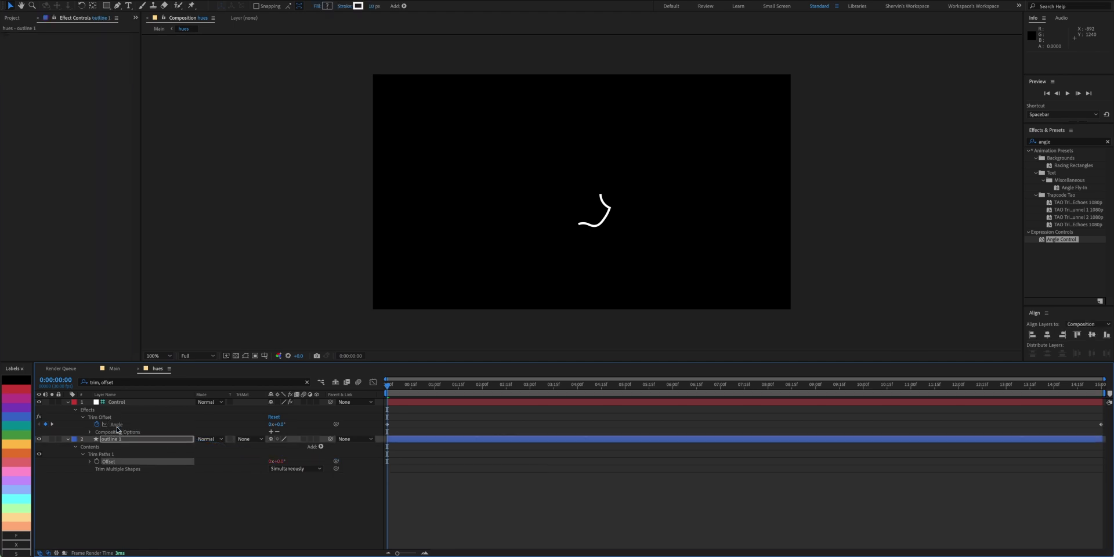
pyautogui.press('space')
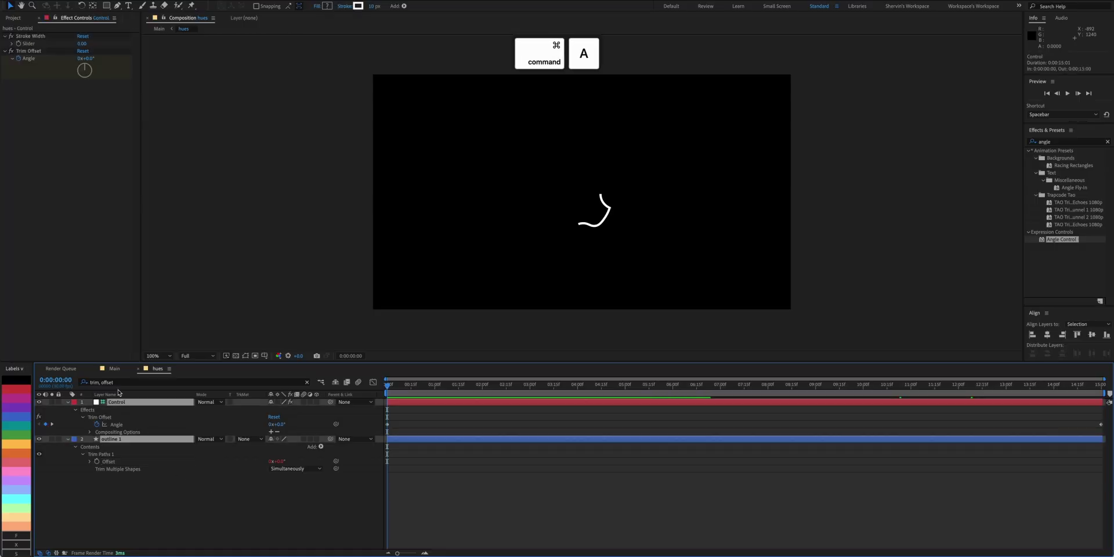
# Give outline 1's Stroke Width the expression Math.sin(1*time)
pyautogui.hotkey('ctrl', 'f')
pyautogui.write('stroke')
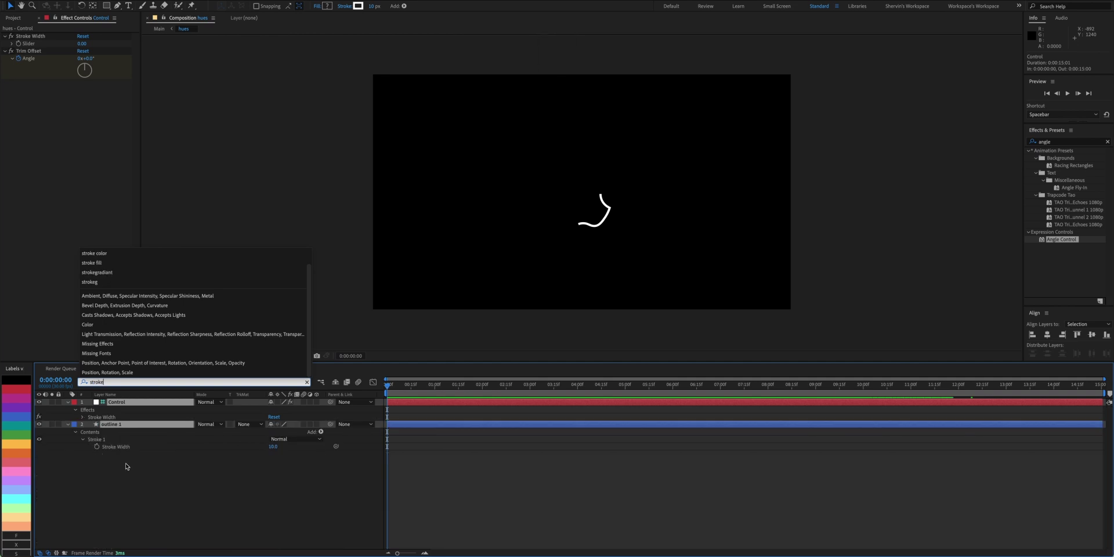
pyautogui.click(126, 466)
pyautogui.click(82, 418)
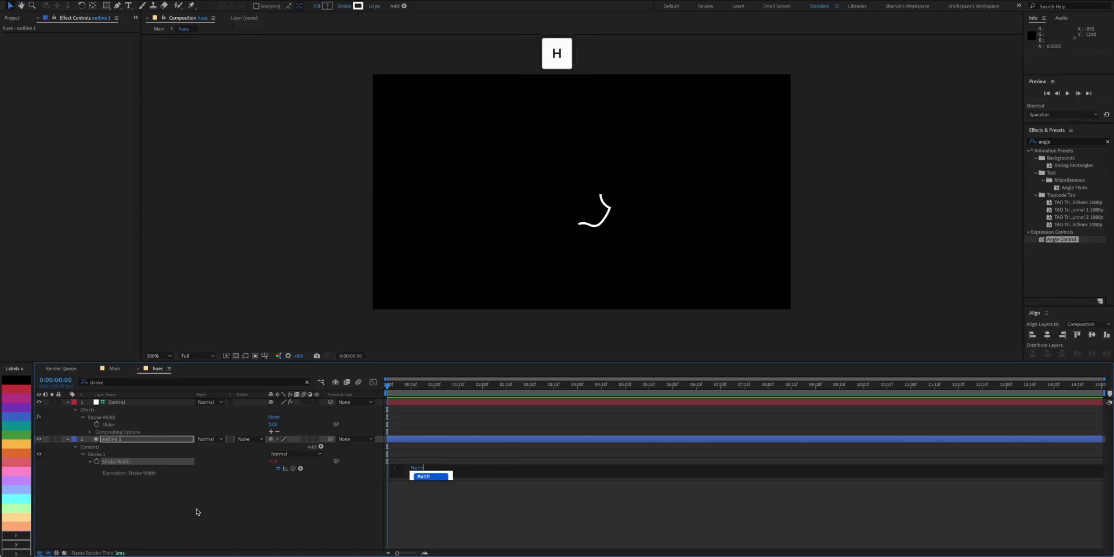
pyautogui.write('.sin(1')
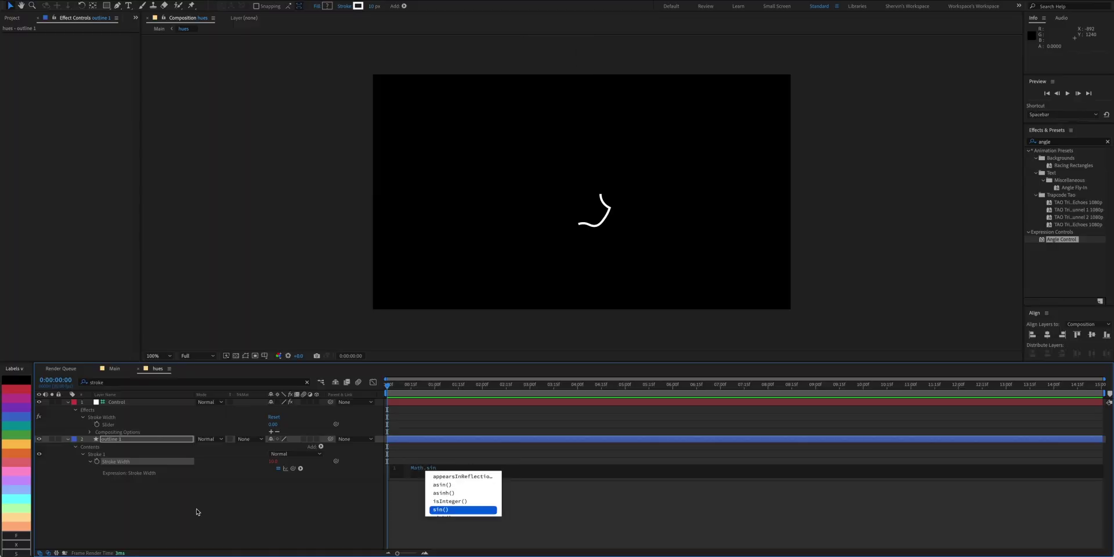
pyautogui.write('*time')
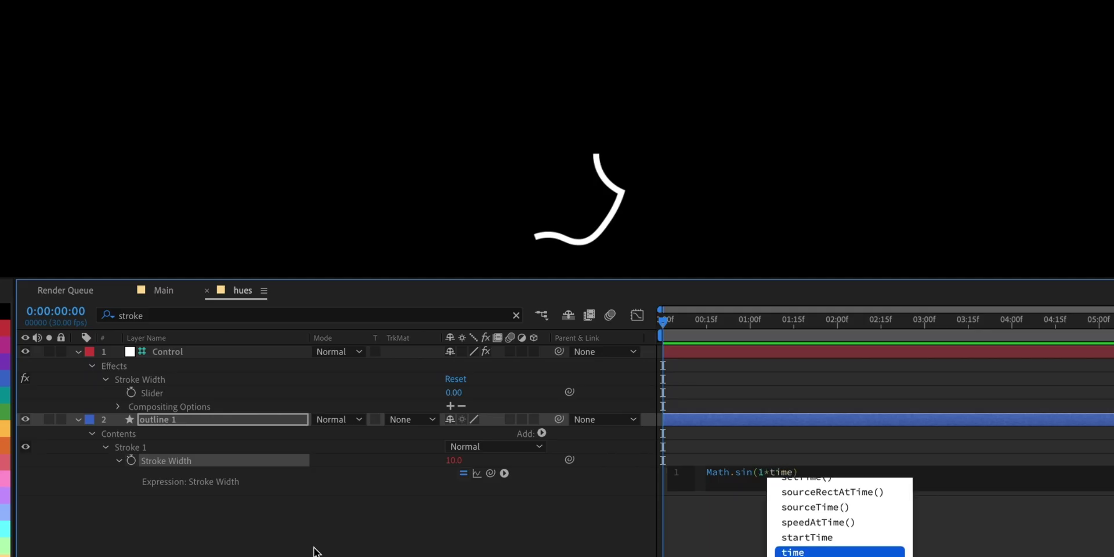
pyautogui.press('Escape')
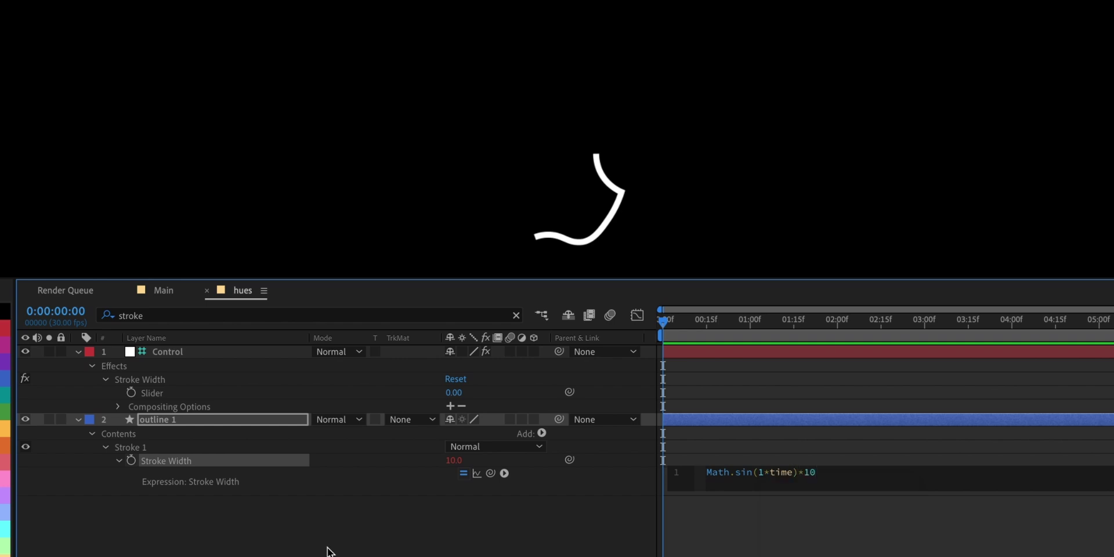
pyautogui.click(875, 542)
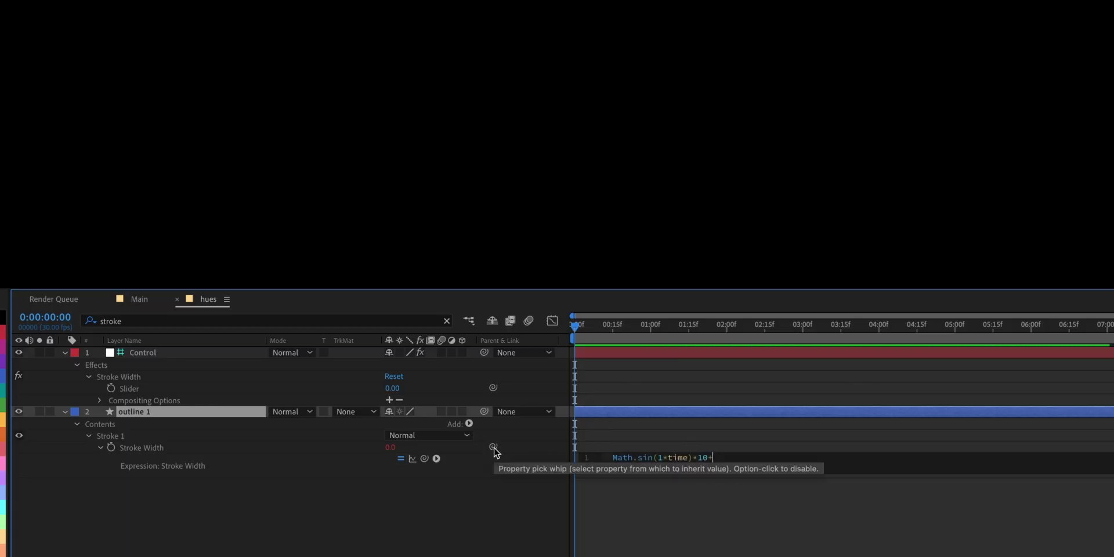
# Add the Control layer's Stroke Width slider to the expression, set it to 10, and preview
pyautogui.moveTo(493, 446); pyautogui.dragTo(146, 393)
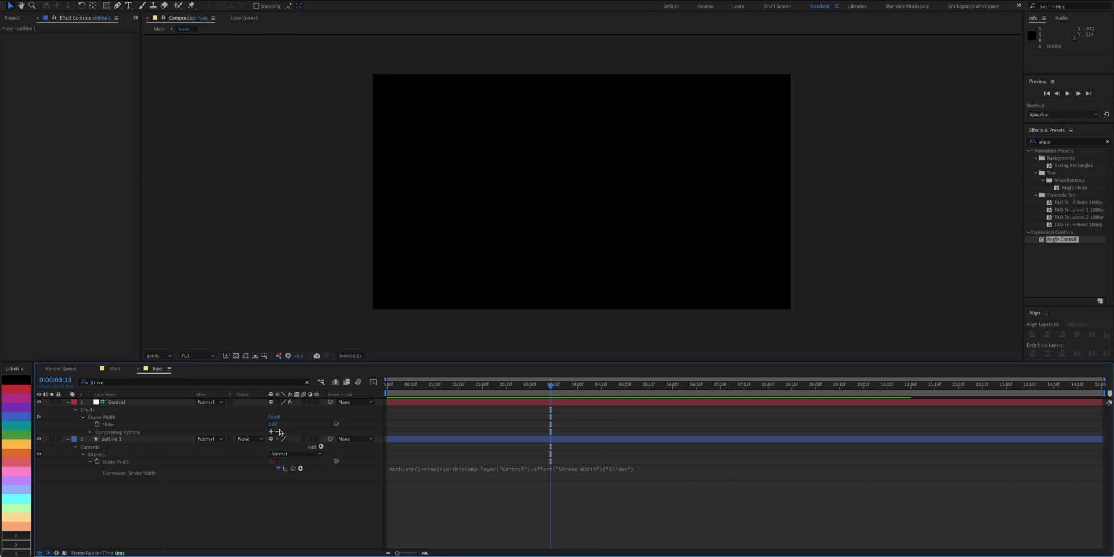
pyautogui.write('10')
pyautogui.press('Return')
pyautogui.press('space')
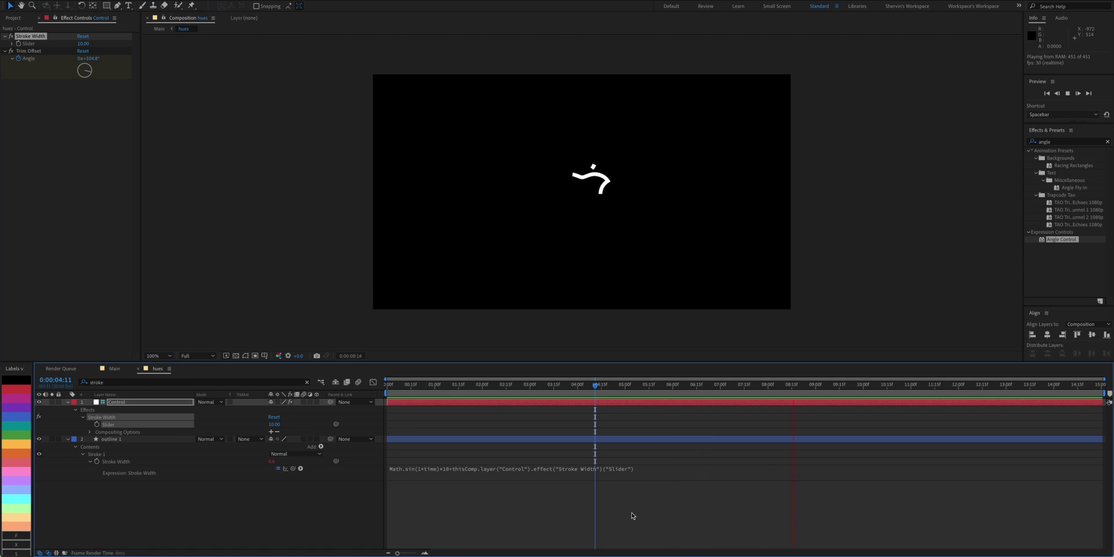
pyautogui.press('space')
# Duplicate outline 1 as outline 2
pyautogui.click(307, 382)
pyautogui.click(151, 410)
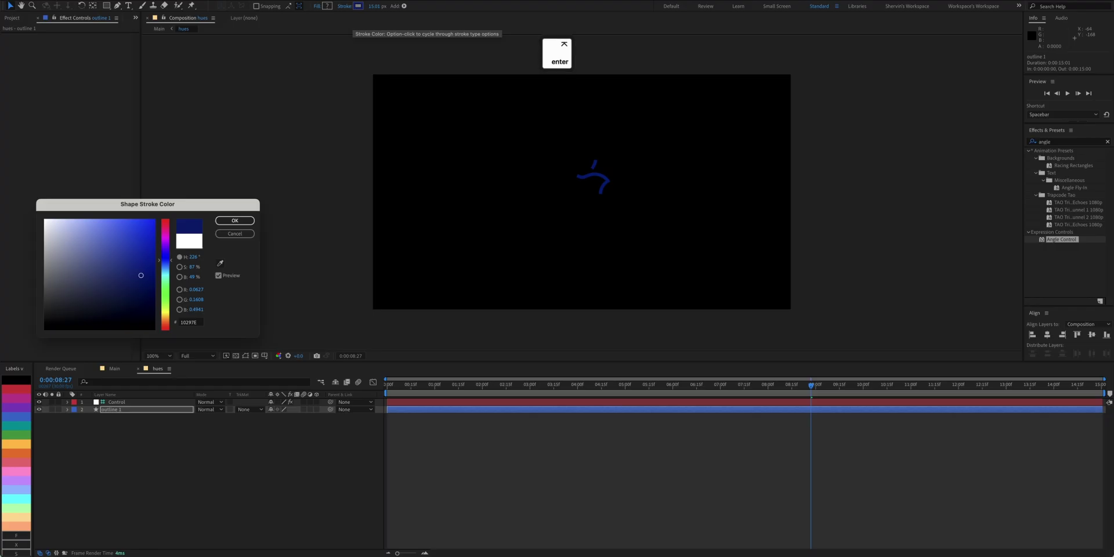
pyautogui.click(122, 411)
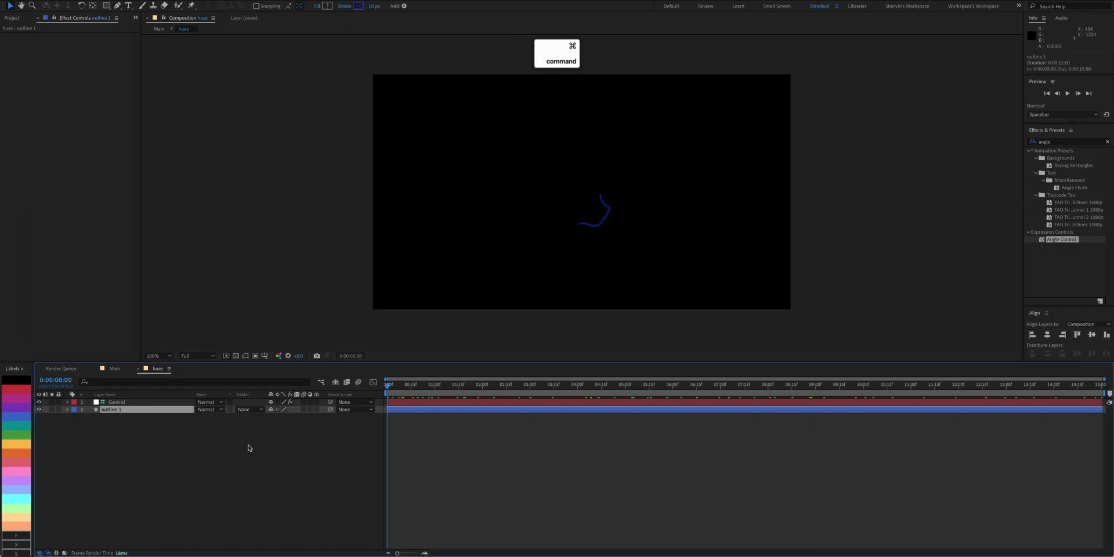
pyautogui.hotkey('ctrl', 'd')
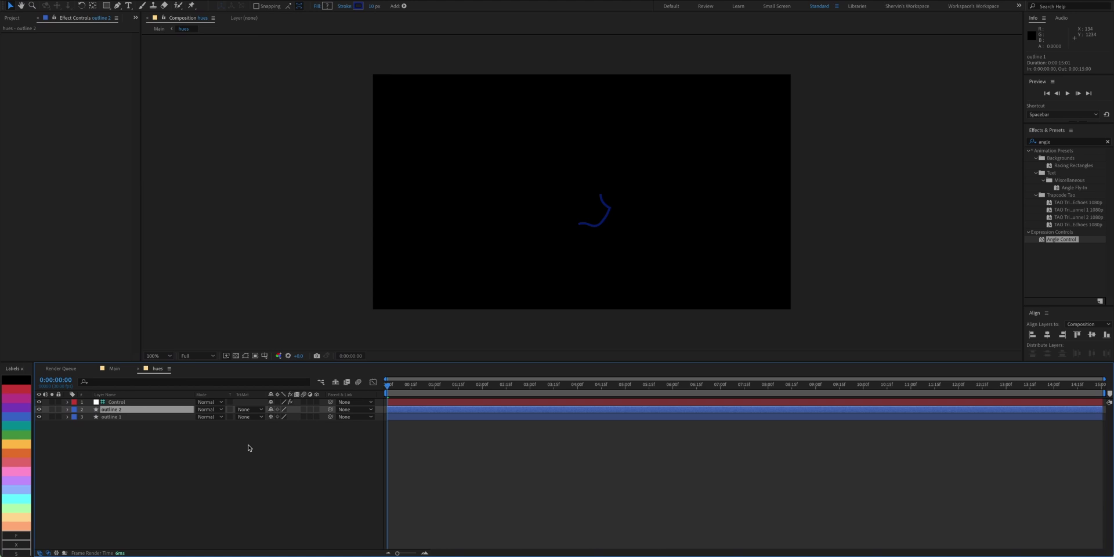
# Edit outline 2's Stroke Width expression to use sin(2*time) and +10
pyautogui.click(133, 382)
pyautogui.write('strok')
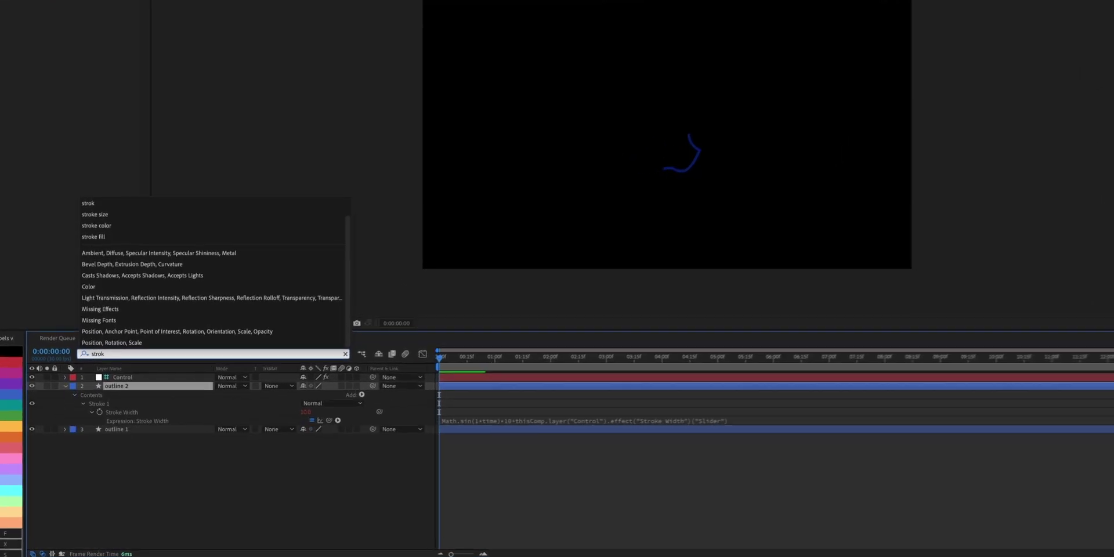
pyautogui.press('Return')
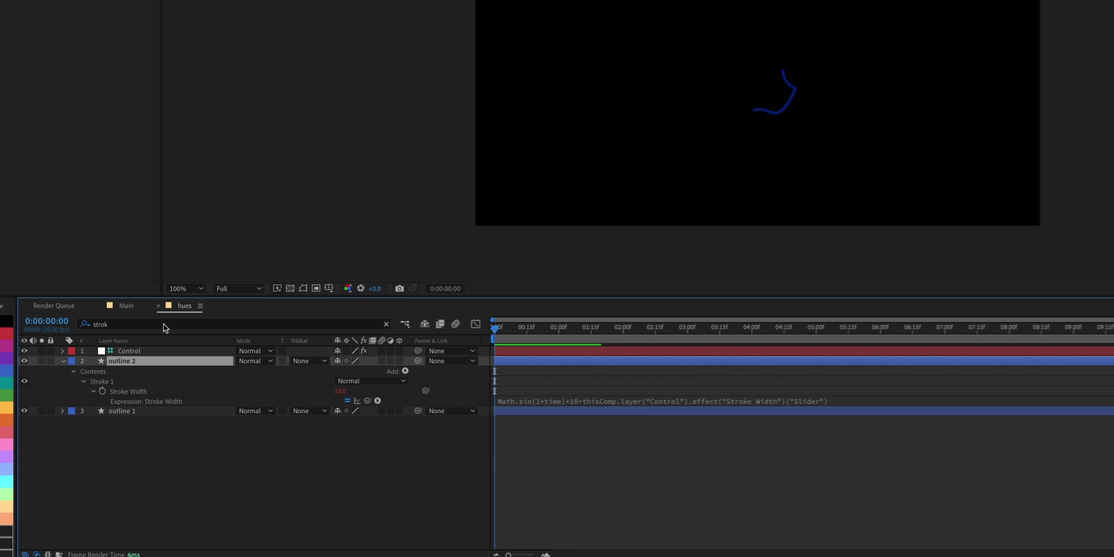
pyautogui.click(608, 395)
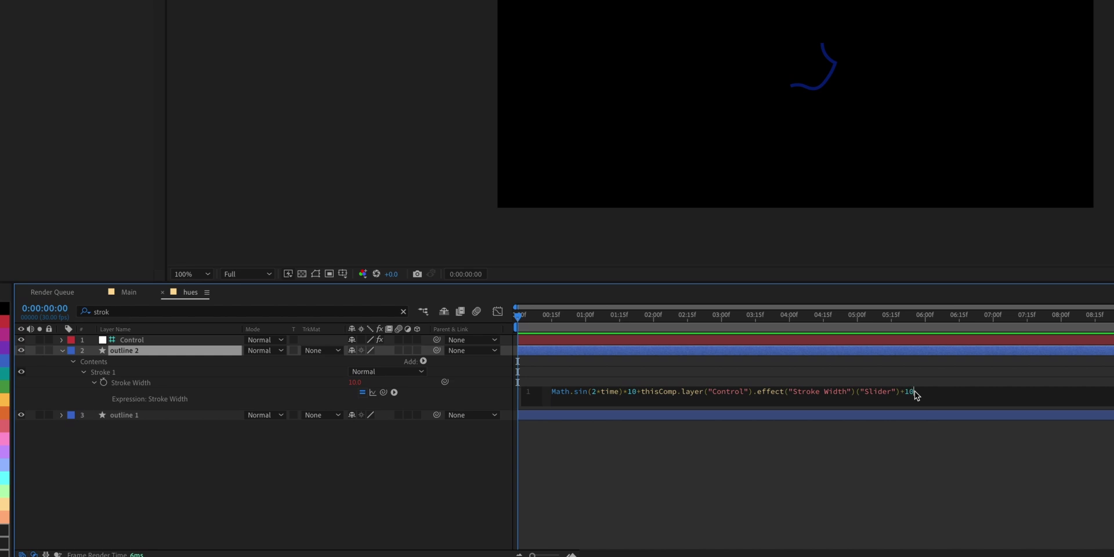
pyautogui.click(914, 433)
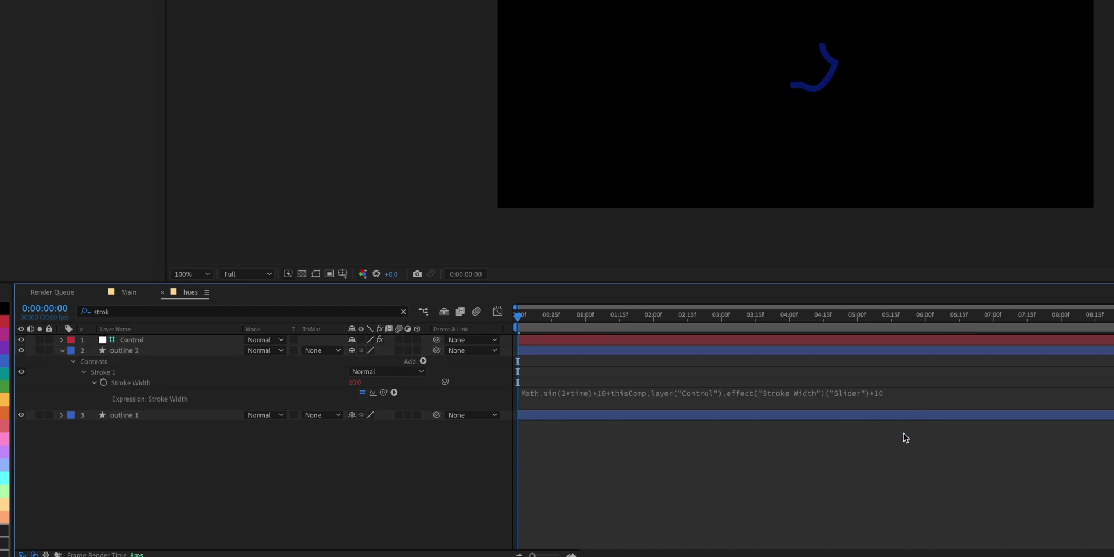
# Append +50 to outline 2's Trim Paths Offset expression
pyautogui.click(134, 313)
pyautogui.press('BackSpace')
pyautogui.press('BackSpace')
pyautogui.press('BackSpace')
pyautogui.press('BackSpace')
pyautogui.press('BackSpace')
pyautogui.write('offset')
pyautogui.press('Return')
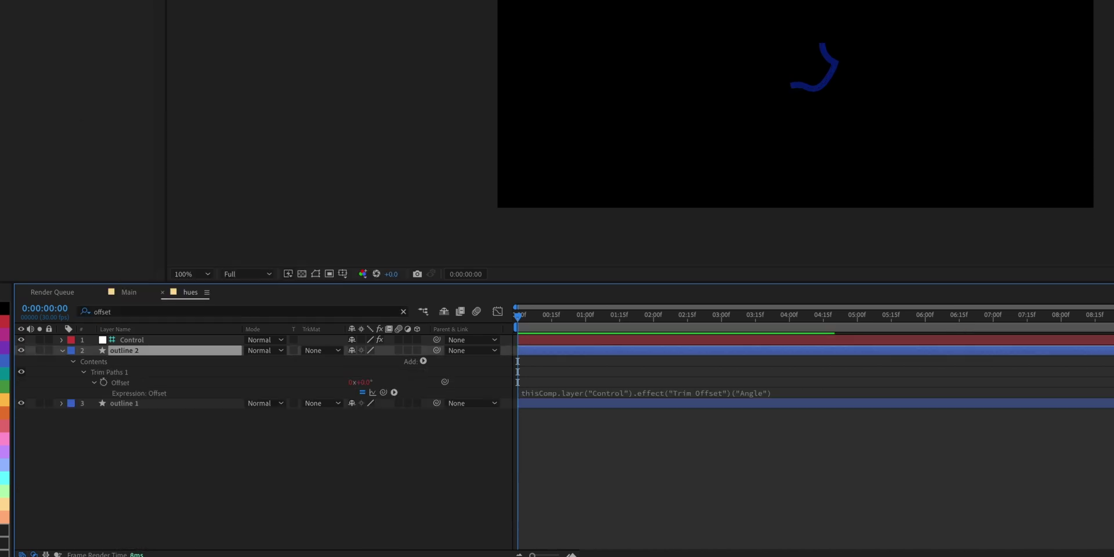
pyautogui.click(796, 396)
pyautogui.write('+50')
pyautogui.click(820, 450)
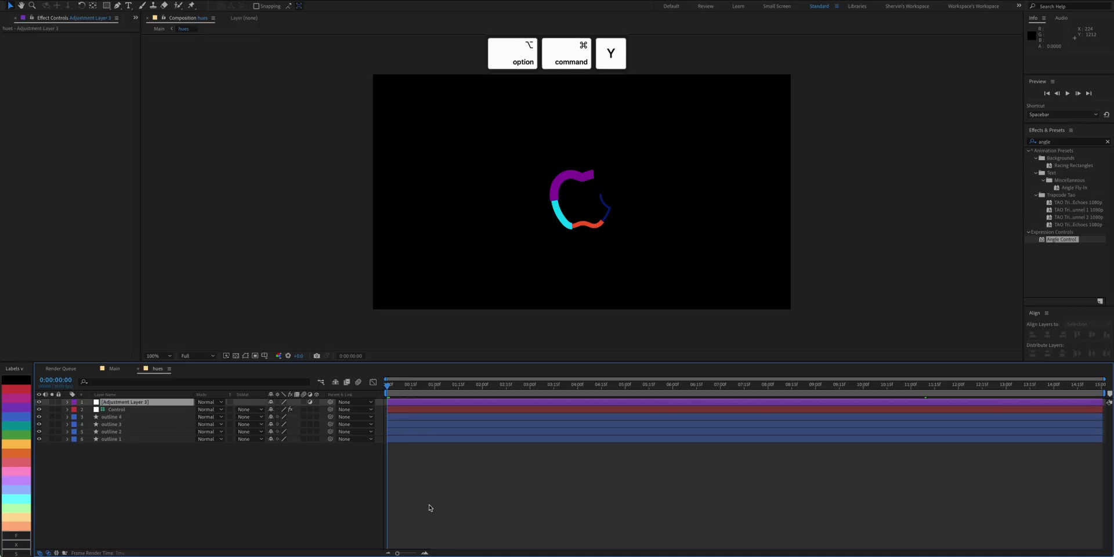
# Apply Turbulent Displace and Gaussian Blur to the adjustment layer
pyautogui.click(1070, 141)
pyautogui.write('turbu')
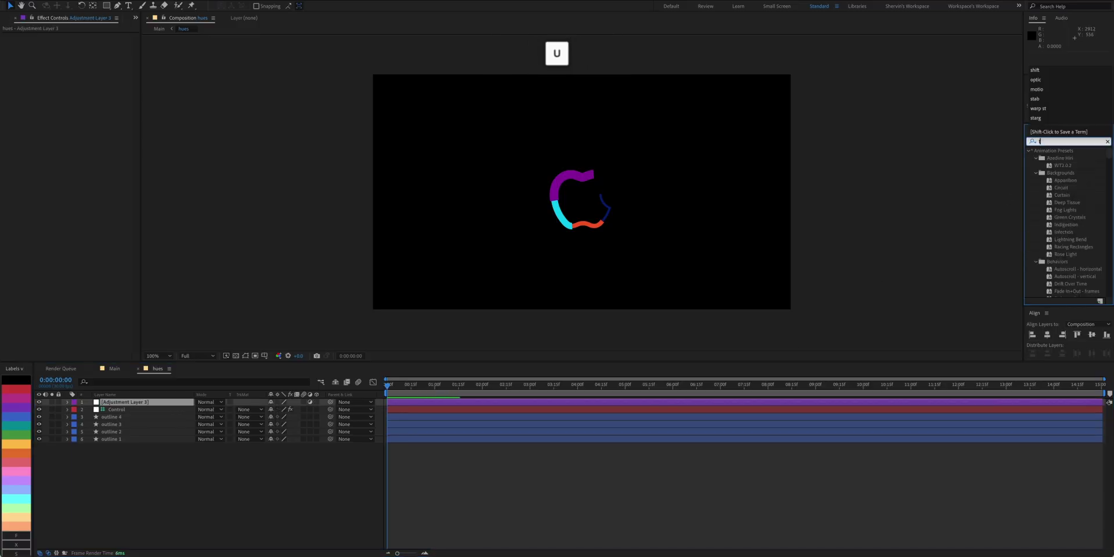
pyautogui.click(1066, 159)
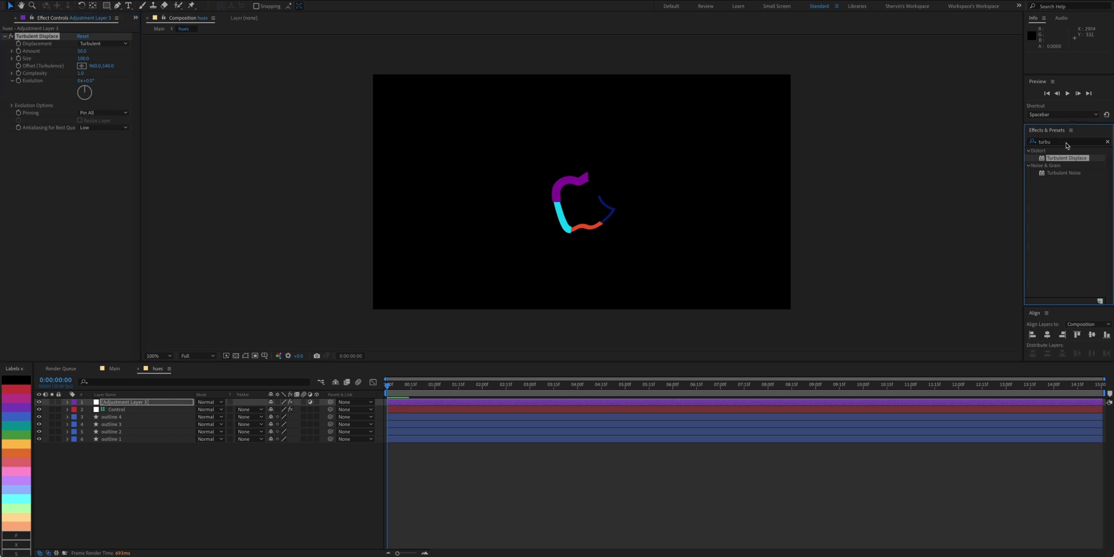
pyautogui.click(1066, 143)
pyautogui.hotkey('ctrl', 'a')
pyautogui.write('gau')
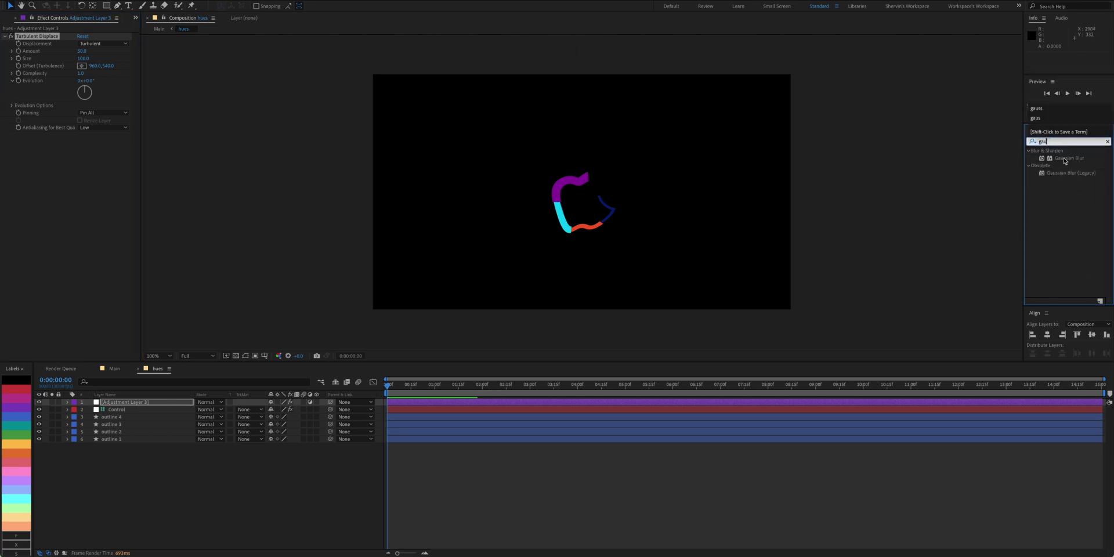
pyautogui.moveTo(1068, 157); pyautogui.dragTo(102, 163)
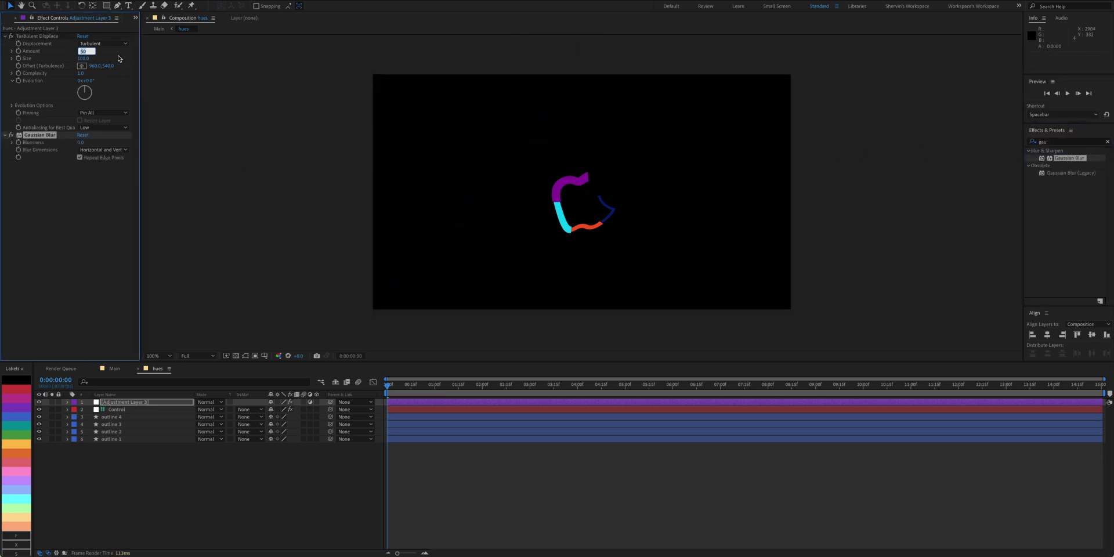
# Set Turbulent Displace Amount 100 and Size 30, and Gaussian Blurriness 150
pyautogui.write('100')
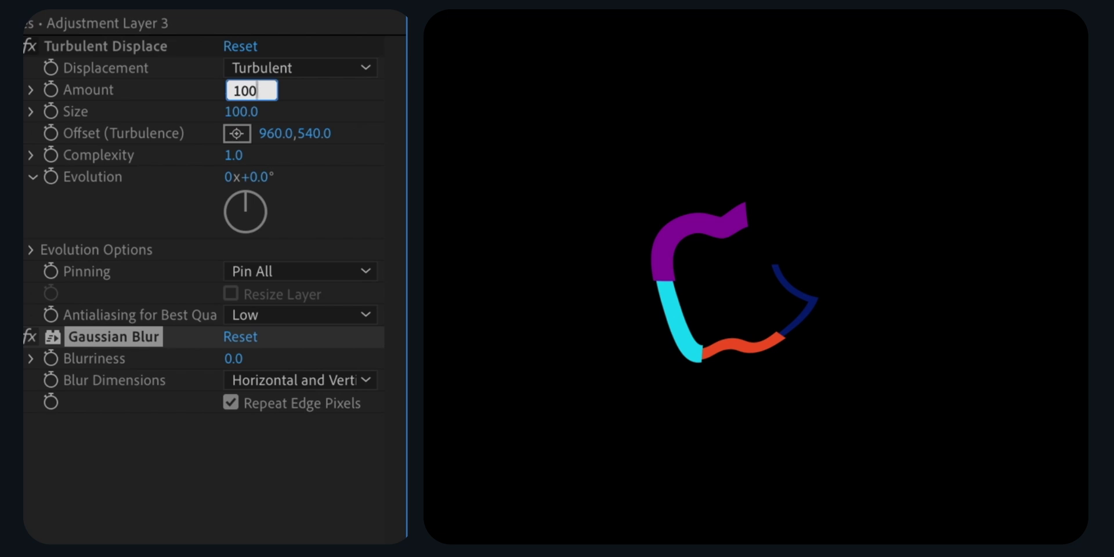
pyautogui.press('Tab')
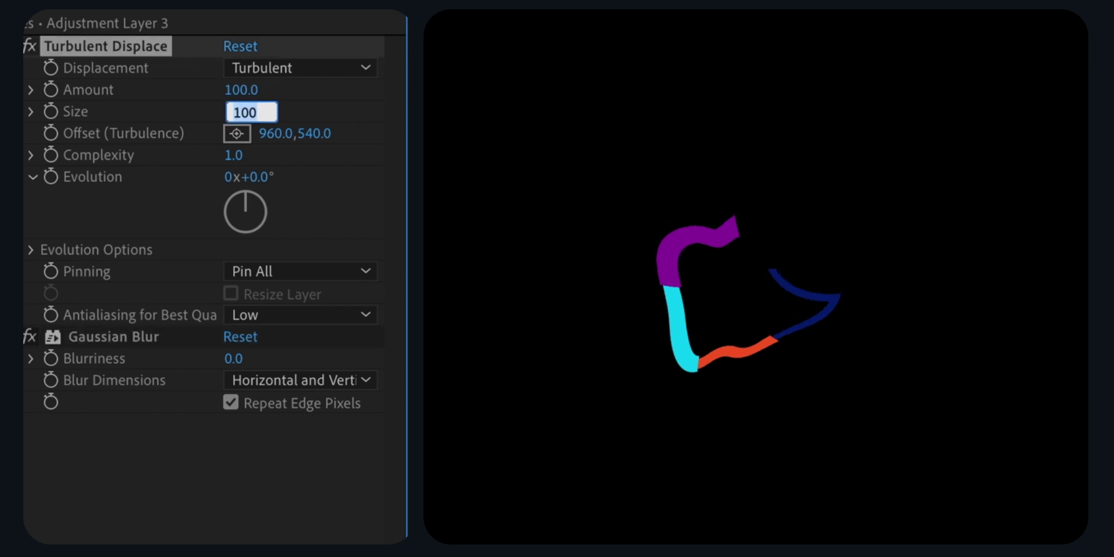
pyautogui.write('30')
pyautogui.press('Return')
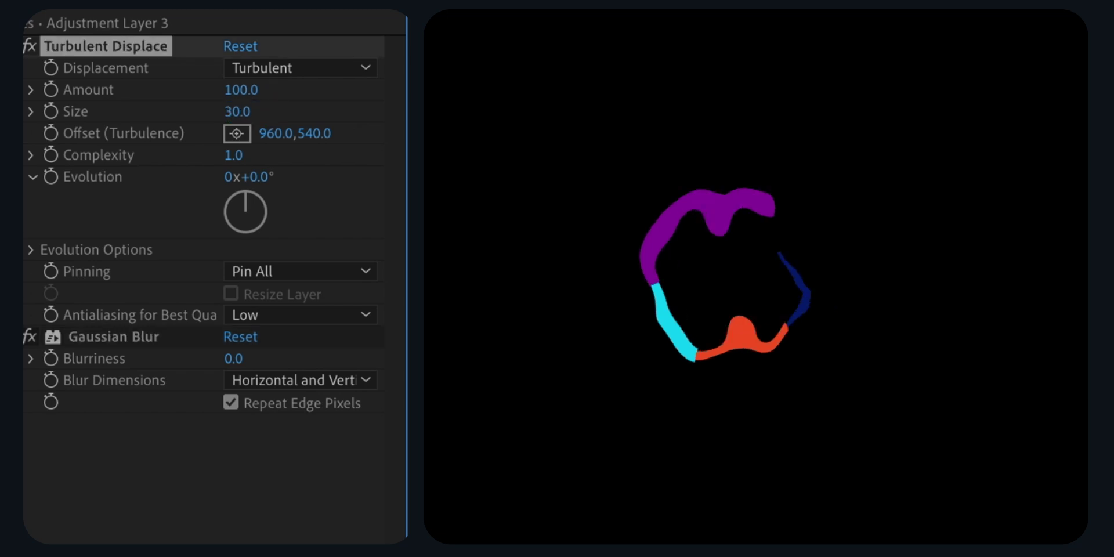
pyautogui.click(234, 359)
pyautogui.write('150')
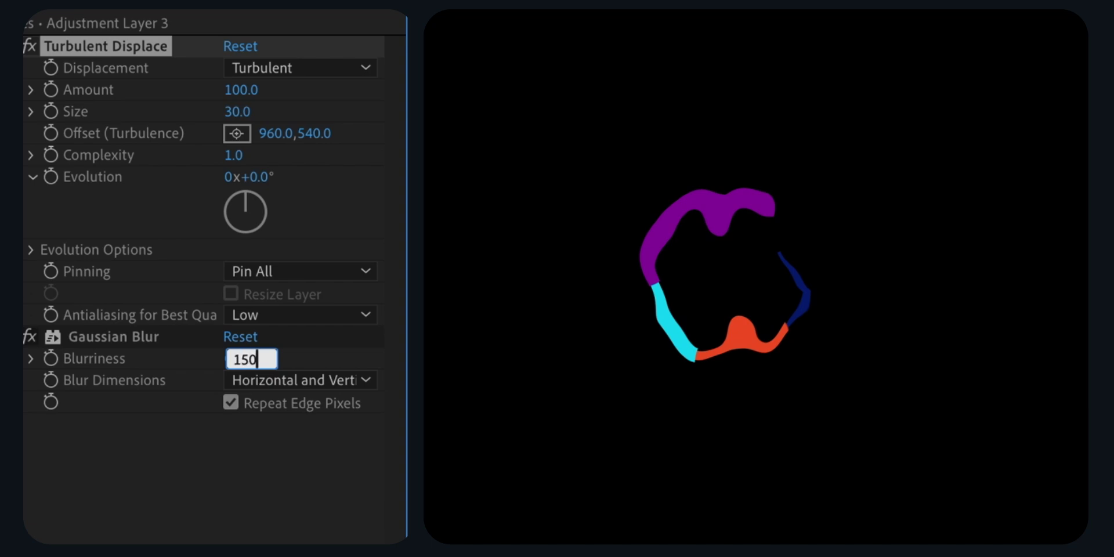
pyautogui.press('Return')
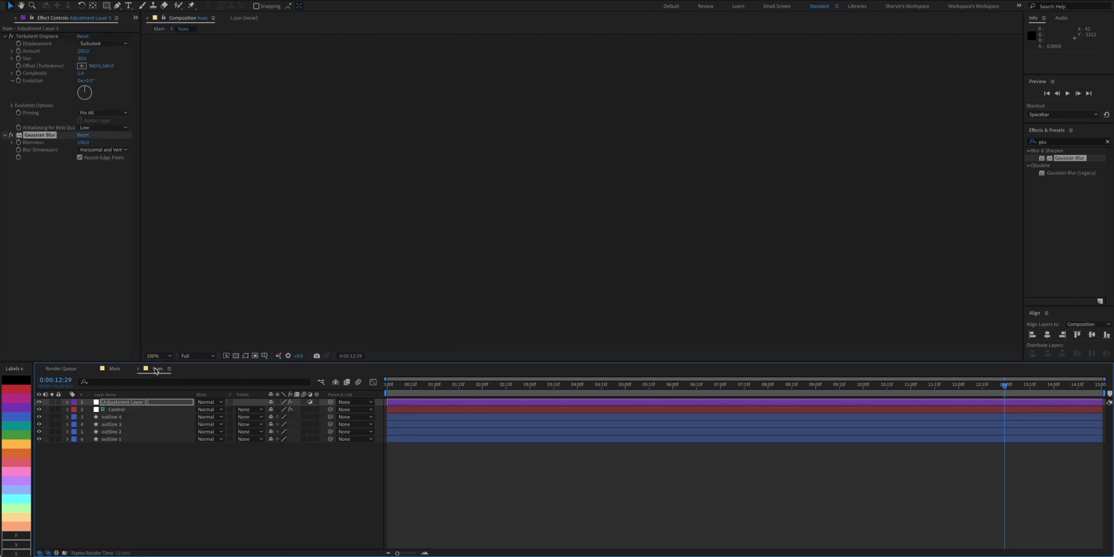
# Duplicate outline 1 as outline 5, move it to the top, and make its stroke white
pyautogui.click(110, 442)
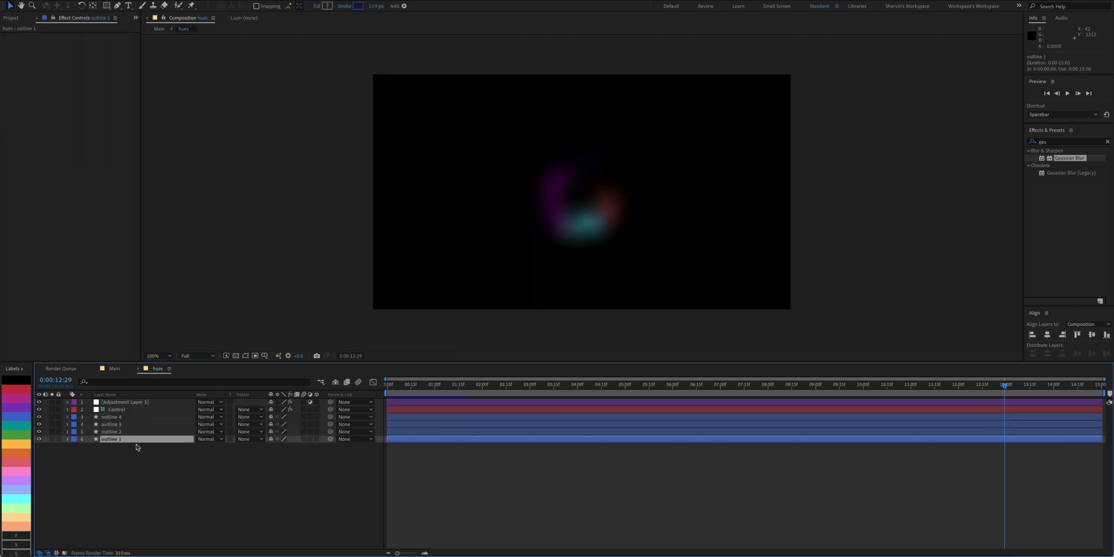
pyautogui.hotkey('ctrl', 'd')
pyautogui.moveTo(141, 445); pyautogui.dragTo(134, 402)
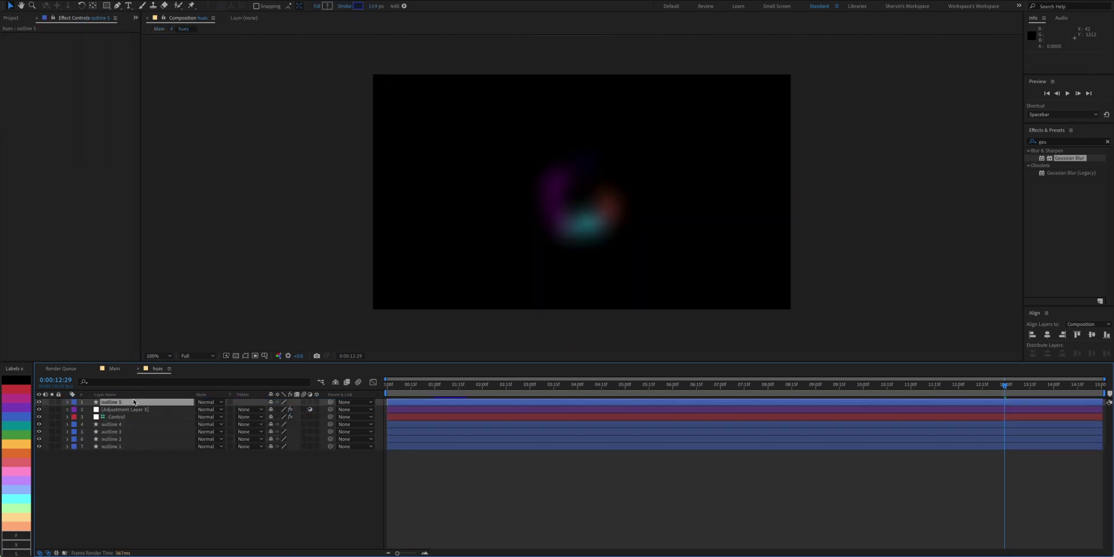
pyautogui.click(358, 6)
pyautogui.click(44, 215)
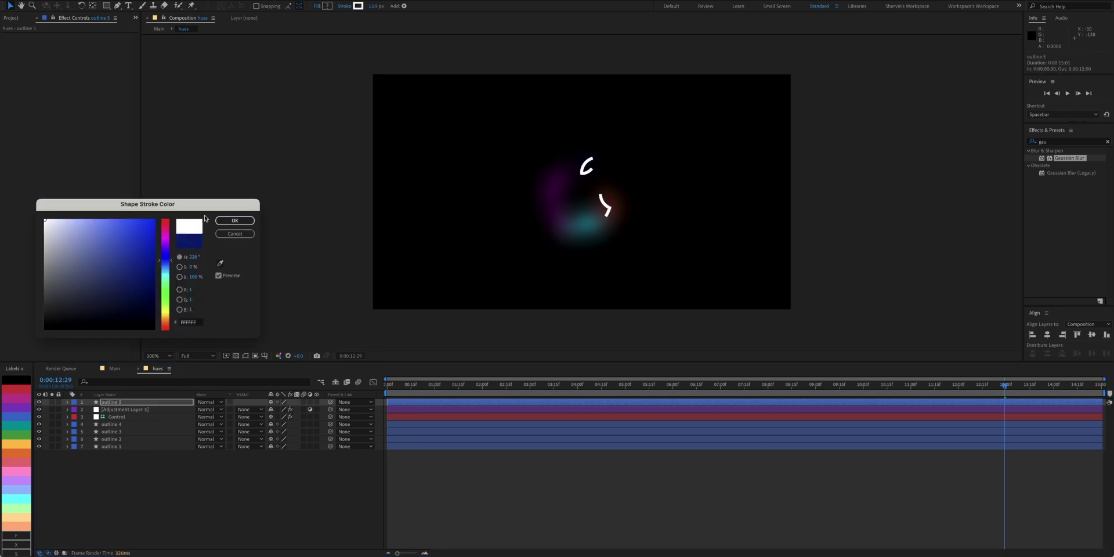
pyautogui.click(235, 221)
# Set outline 5's Stroke Width to 2
pyautogui.click(188, 383)
pyautogui.write('stroke')
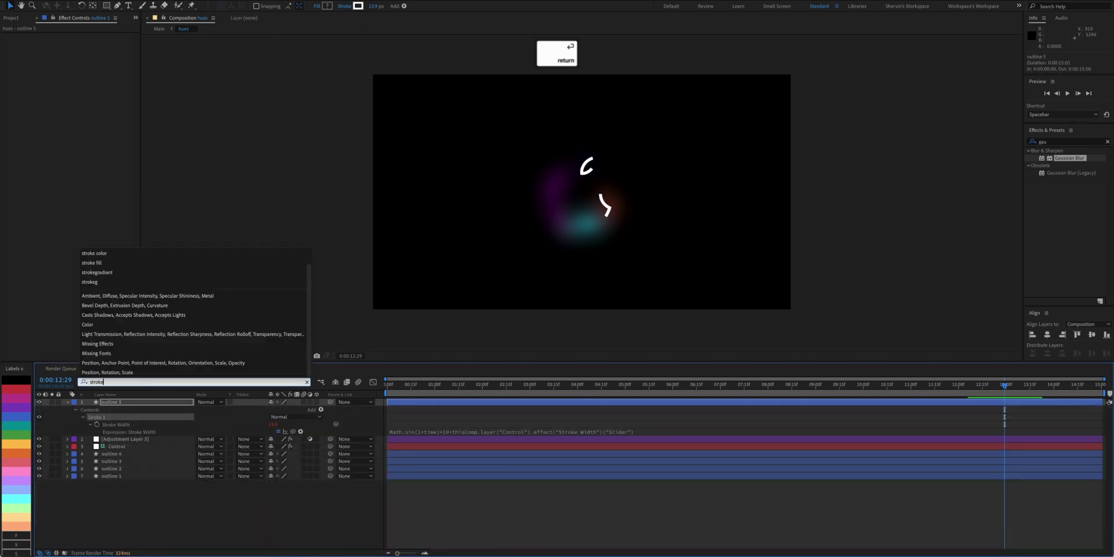
pyautogui.press('Return')
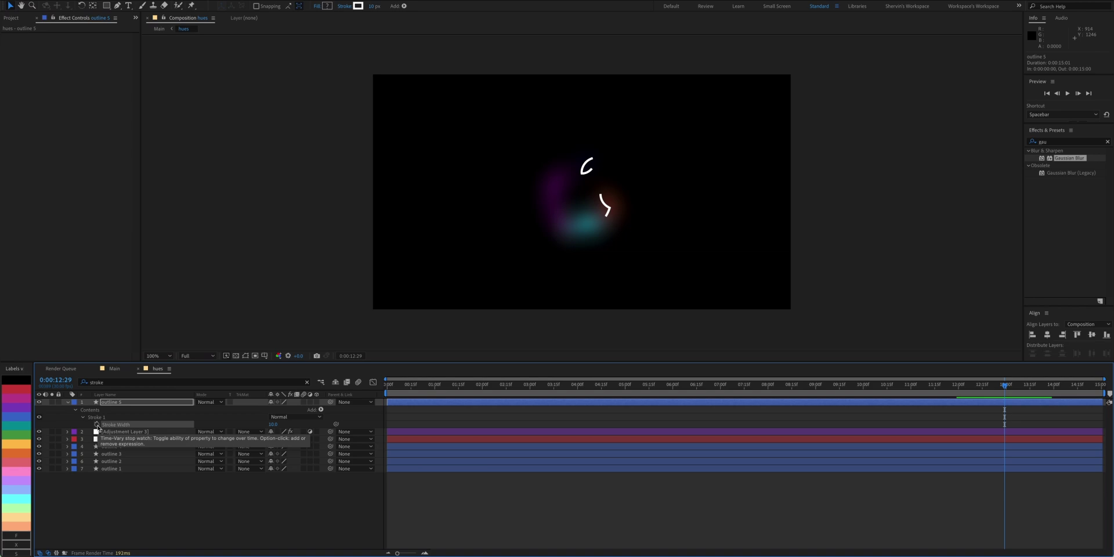
pyautogui.click(275, 425)
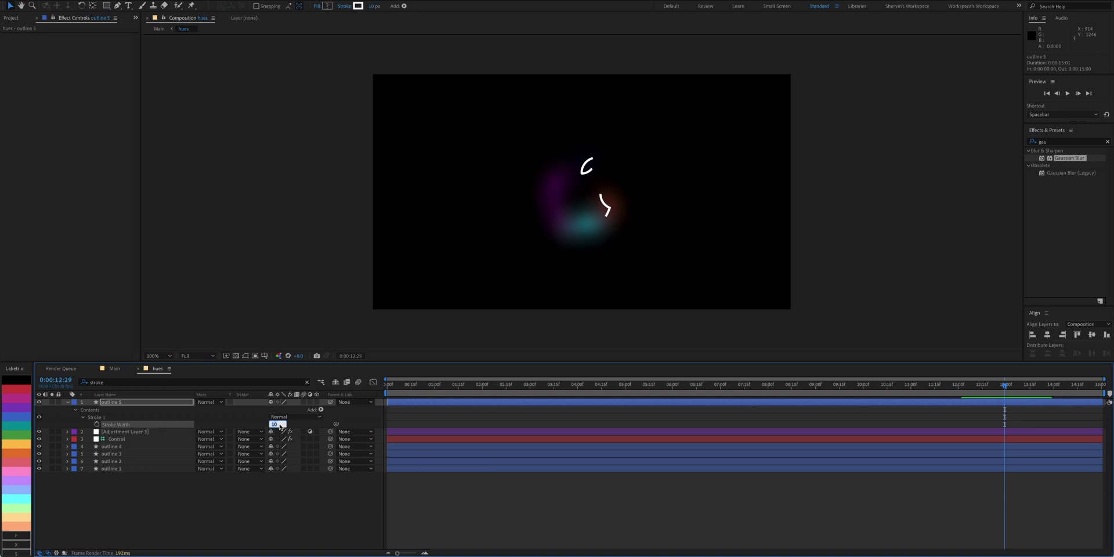
pyautogui.write('2')
pyautogui.press('Return')
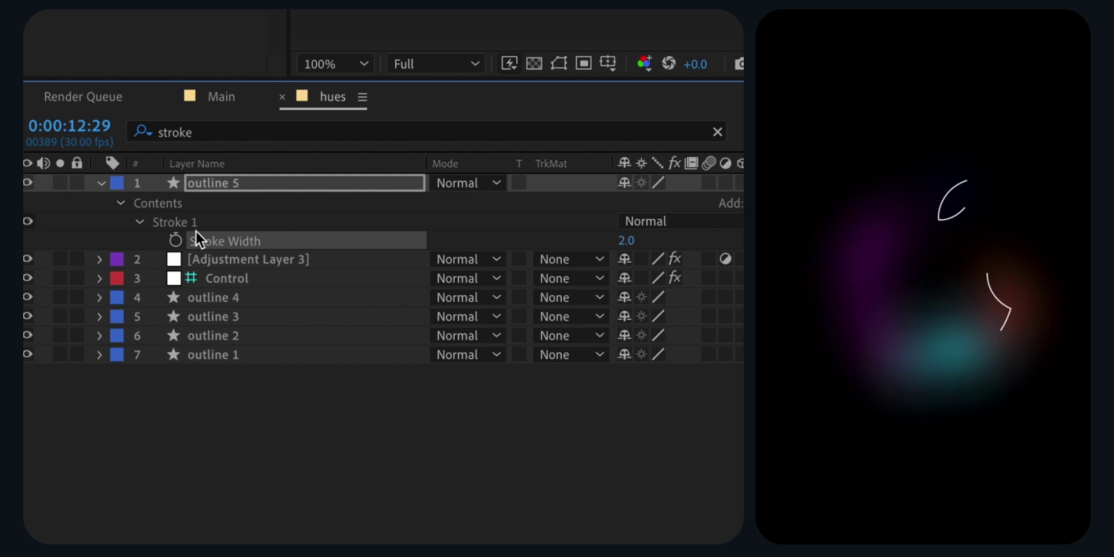
# Set outline 5's stroke taper Start and End Length to 50%
pyautogui.click(139, 223)
pyautogui.click(139, 223)
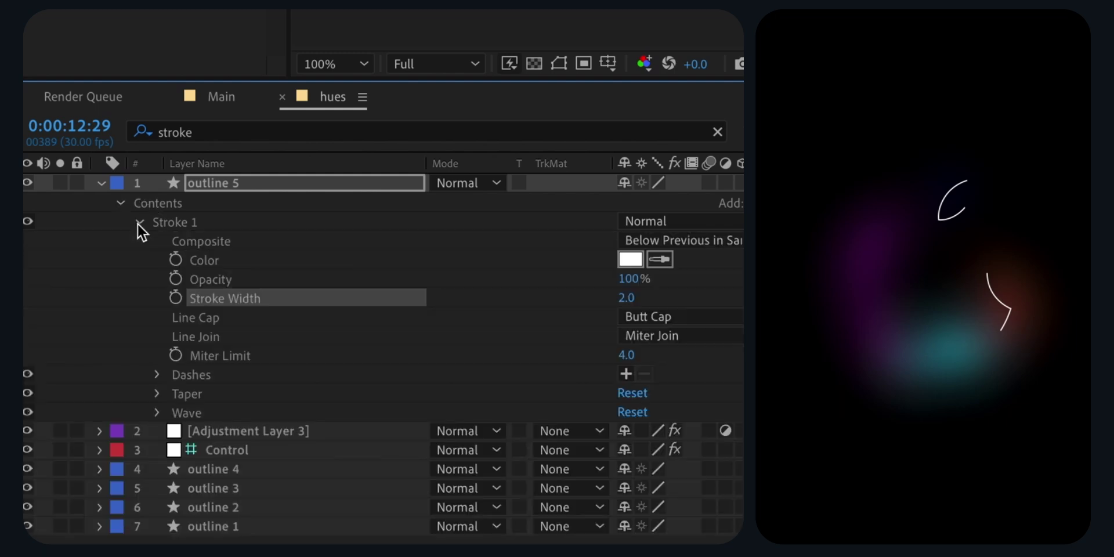
pyautogui.click(157, 394)
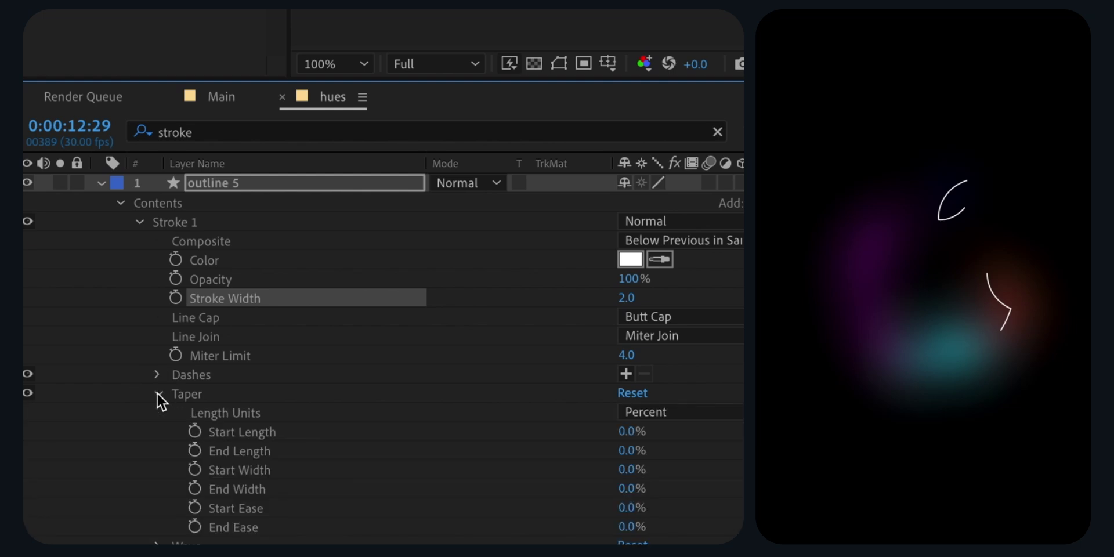
pyautogui.click(632, 432)
pyautogui.write('50')
pyautogui.press('Tab')
pyautogui.write('5')
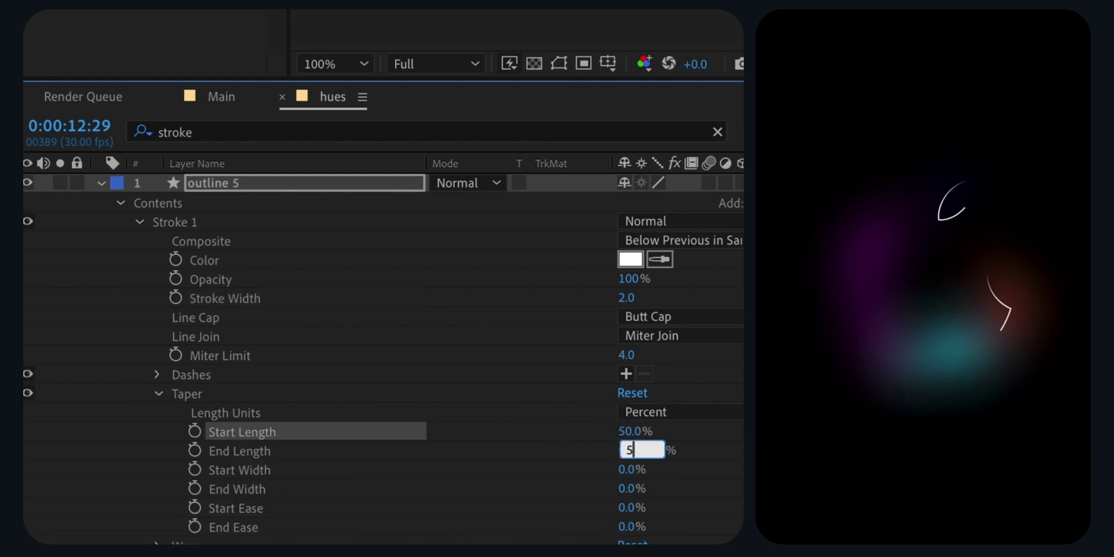
pyautogui.write('0')
pyautogui.press('Return')
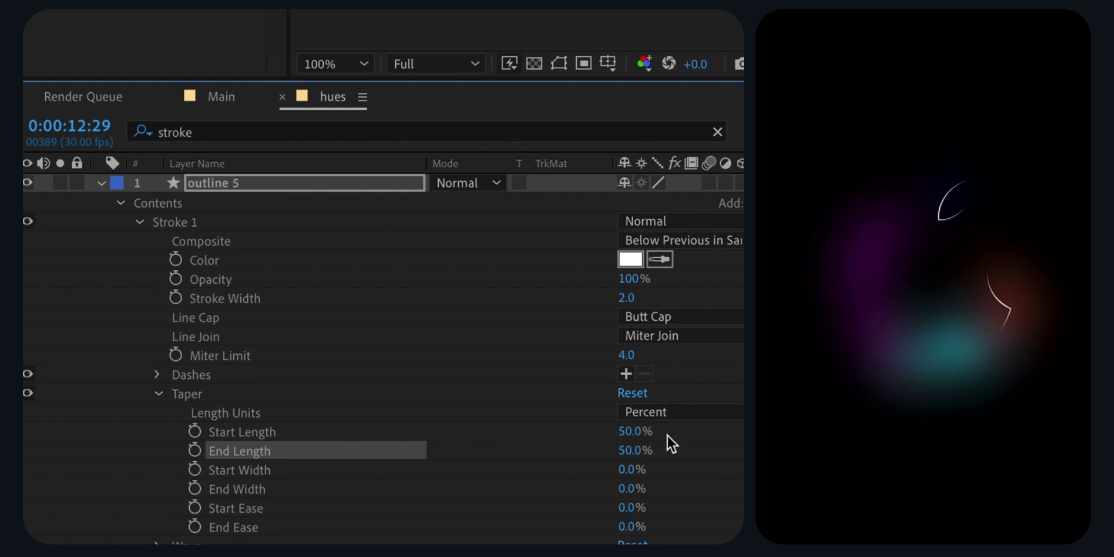
# Set outline 5's opacity to 50%
pyautogui.click(244, 180)
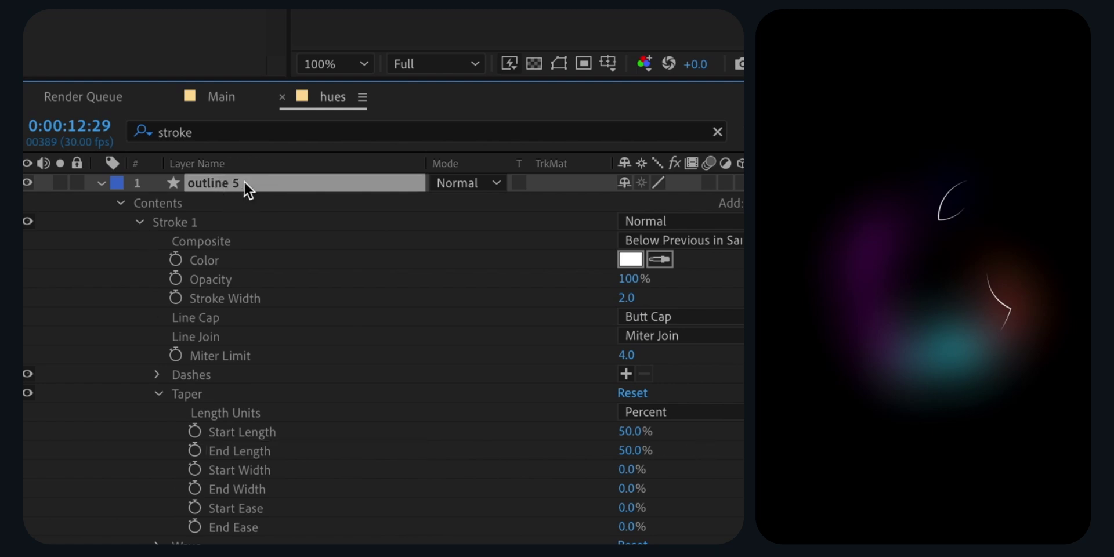
pyautogui.press('t')
pyautogui.click(626, 203)
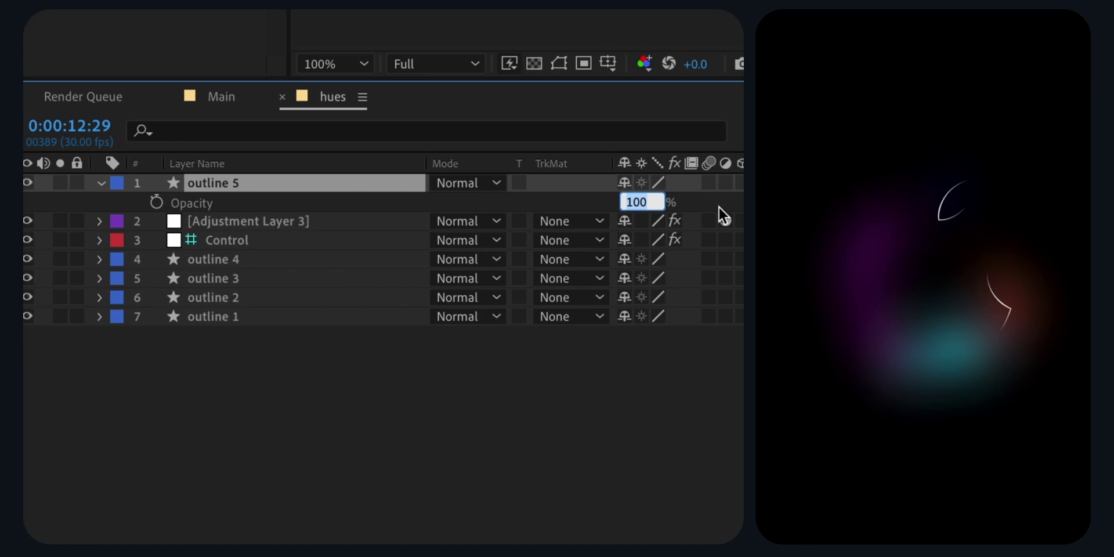
pyautogui.write('50')
pyautogui.press('Return')
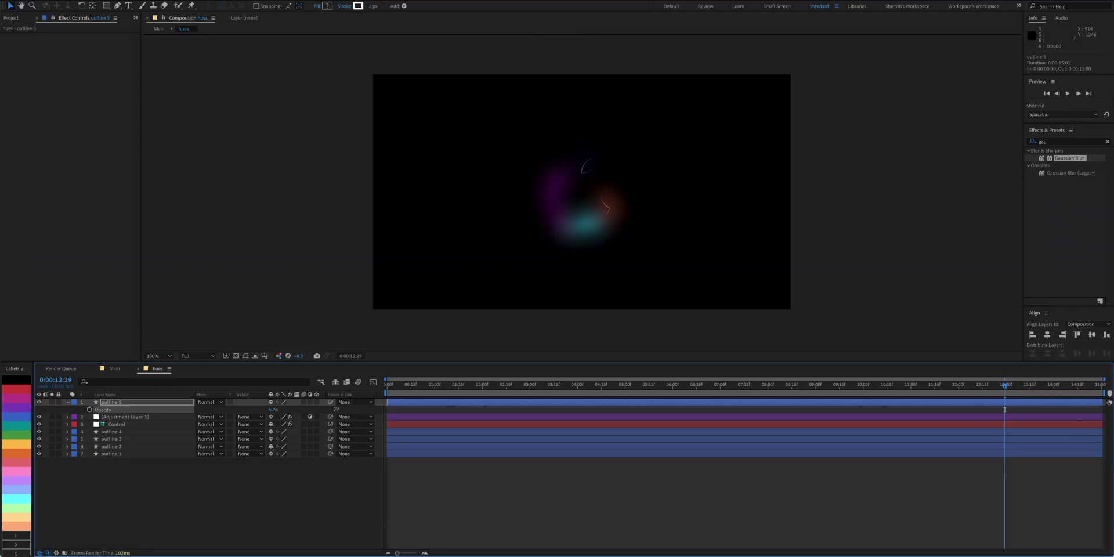
# Apply Gaussian Blur with Blurriness 10 to outline 5
pyautogui.doubleClick(1070, 158)
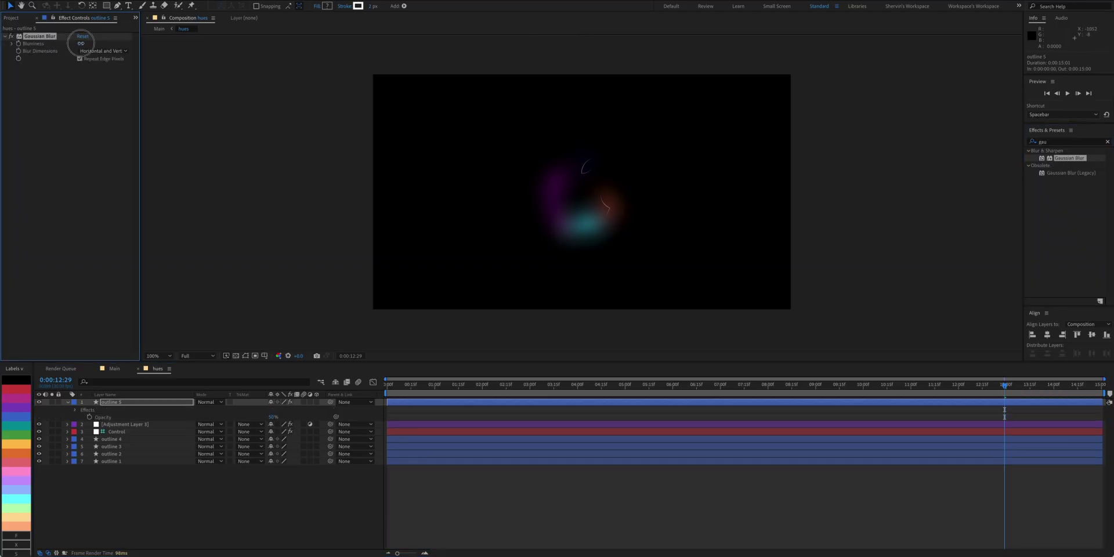
pyautogui.write('10')
pyautogui.press('Return')
pyautogui.click(128, 402)
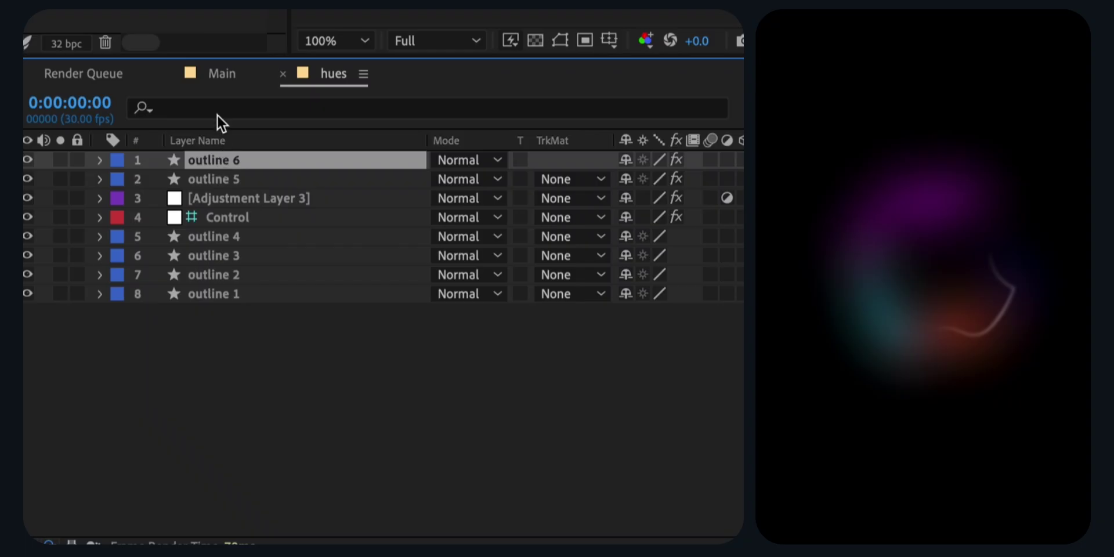
# Delete the Trim Paths group from outline 6
pyautogui.click(113, 382)
pyautogui.write('trim')
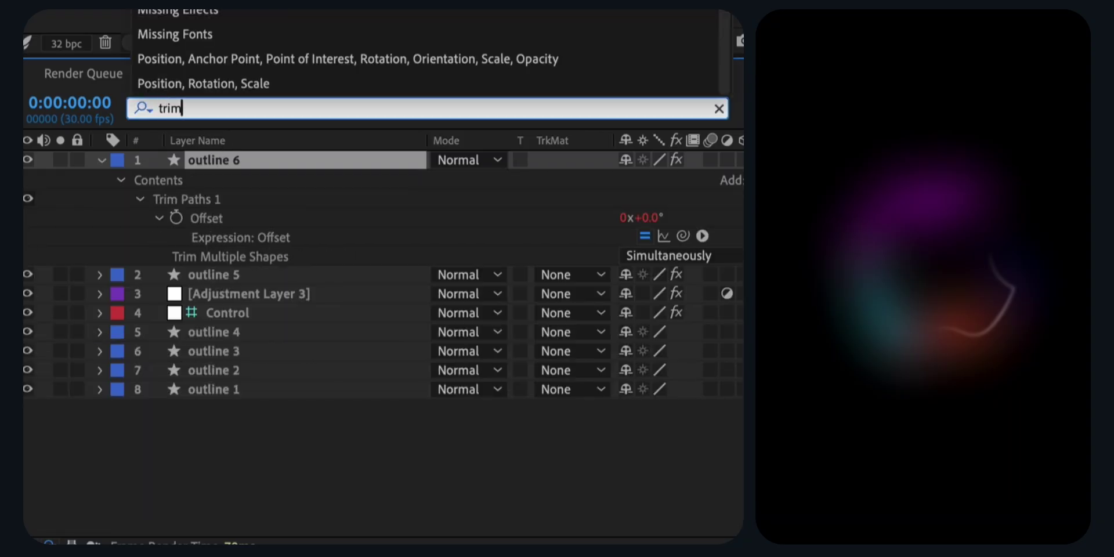
pyautogui.write(' path')
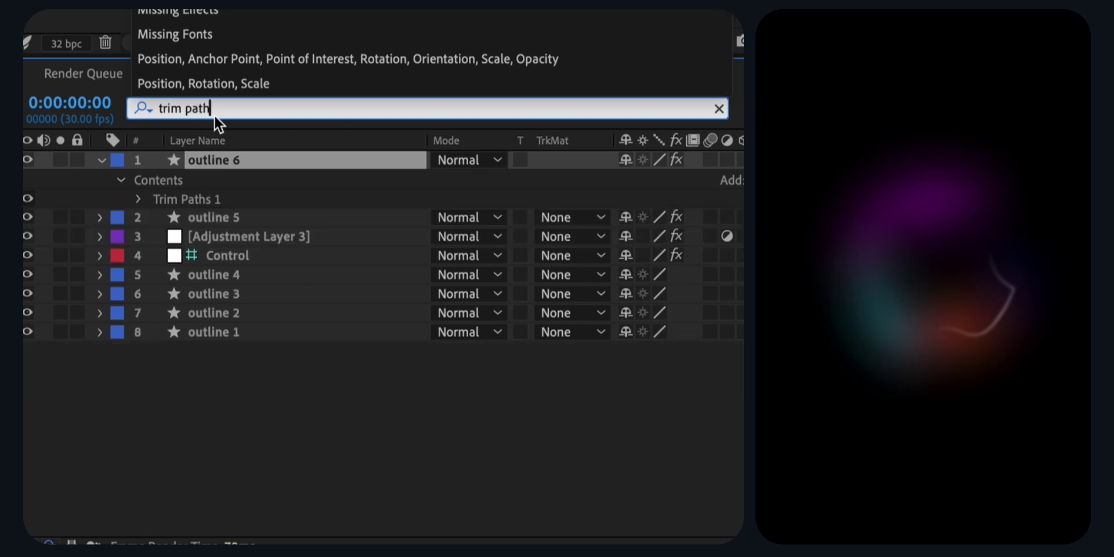
pyautogui.click(221, 203)
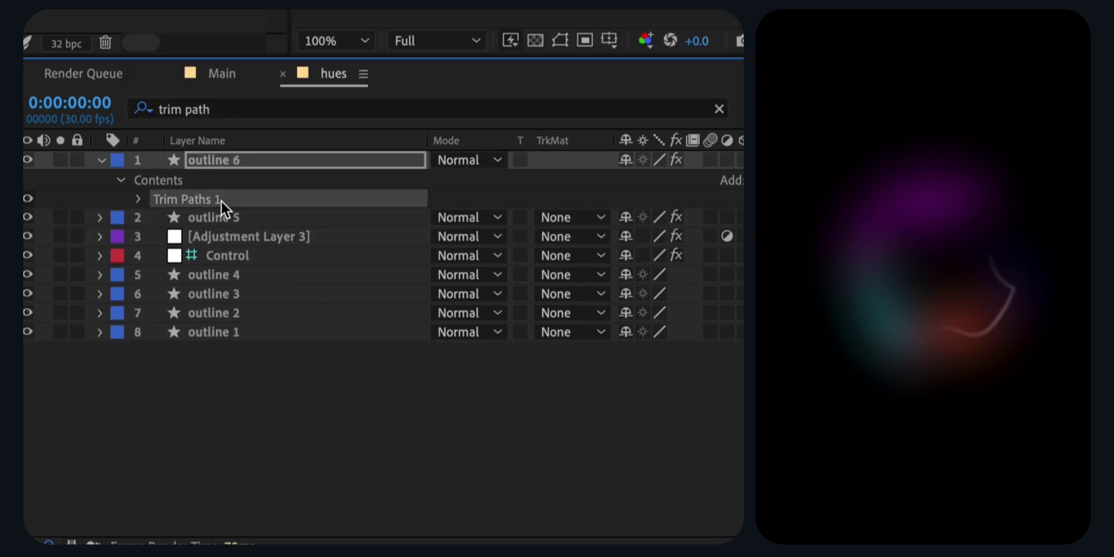
pyautogui.press('Delete')
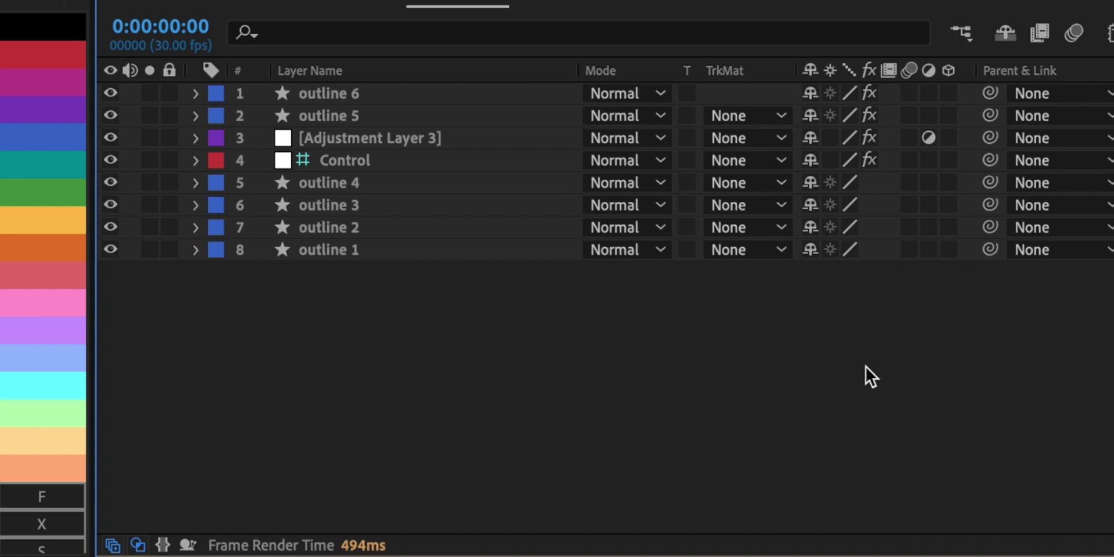
# Set outline 6's stroke taper Start Length and End Length to 0%
pyautogui.click(210, 99)
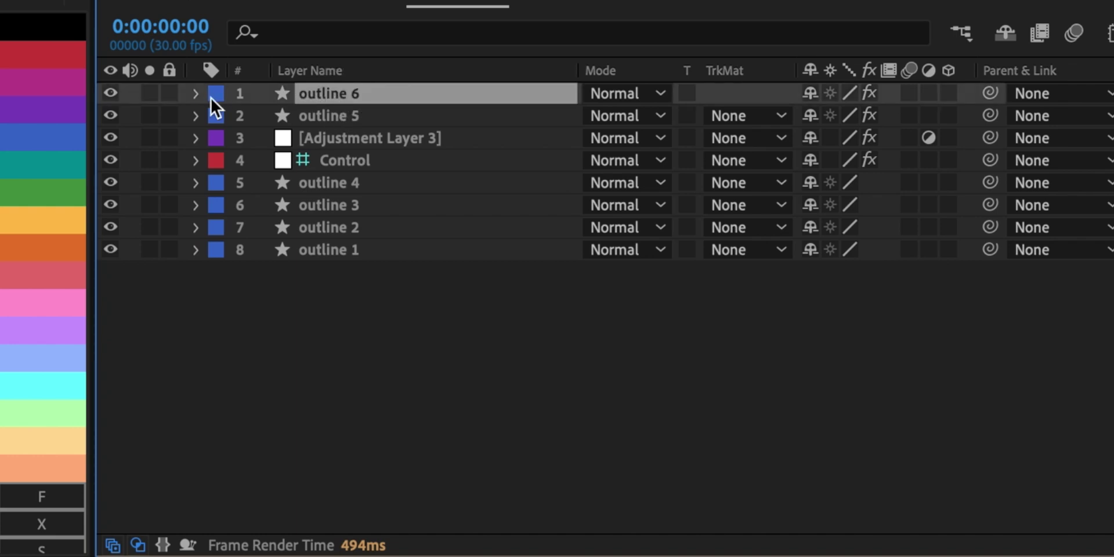
pyautogui.click(195, 93)
pyautogui.click(219, 118)
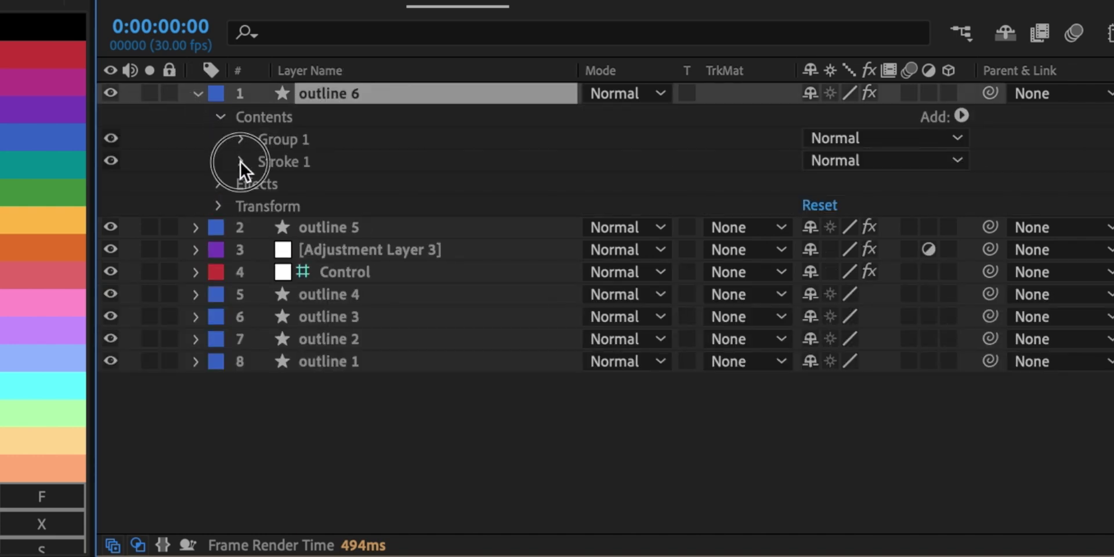
pyautogui.click(241, 162)
pyautogui.click(262, 363)
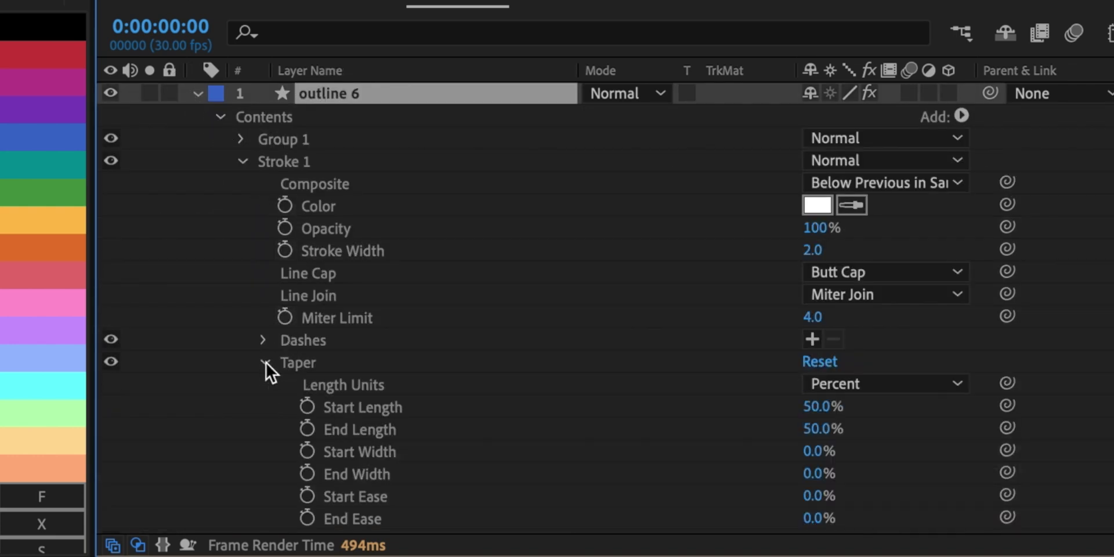
pyautogui.click(812, 406)
pyautogui.write('0')
pyautogui.press('Tab')
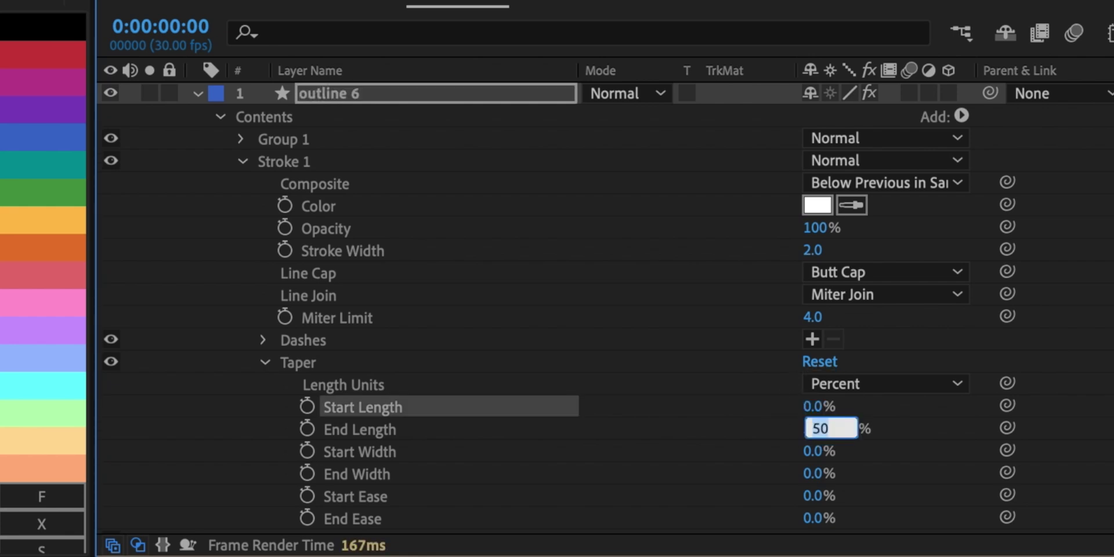
pyautogui.write('0')
pyautogui.press('Return')
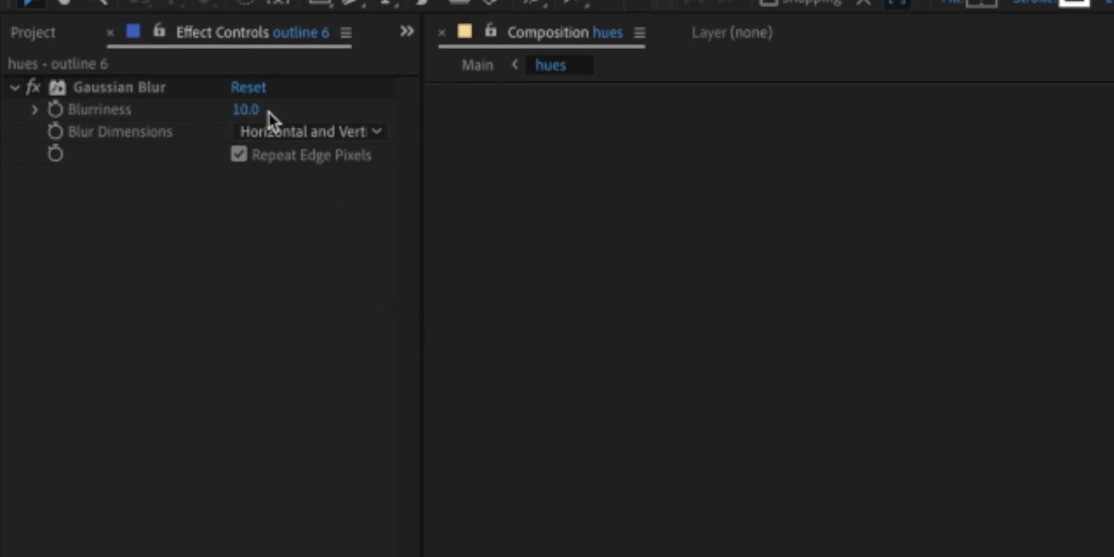
# Raise outline 6's Gaussian Blur Blurriness to 20
pyautogui.click(260, 110)
pyautogui.write('20')
pyautogui.press('Return')
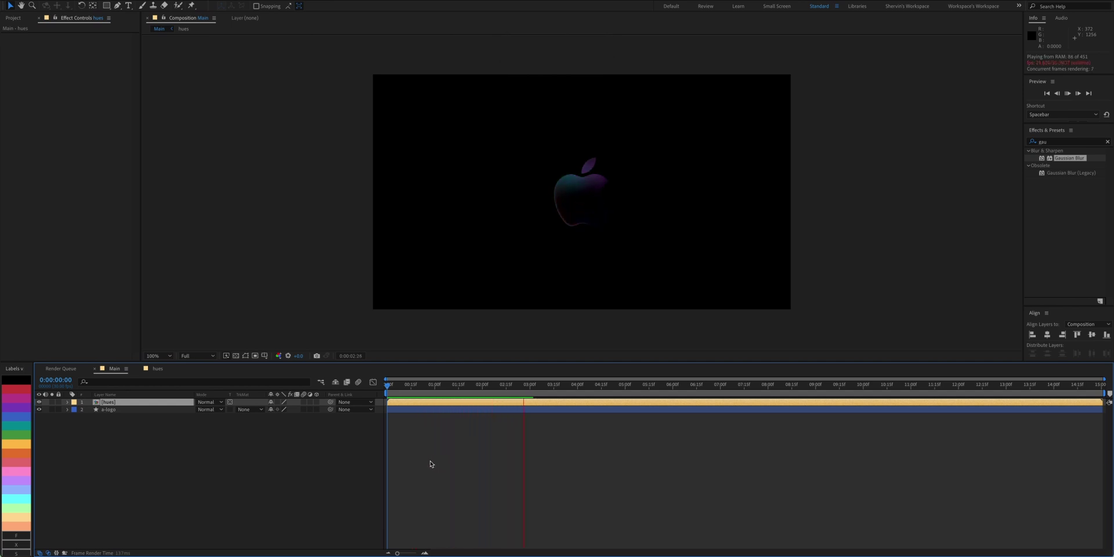
# Add an Inner Glow layer style to a-logo with Linear Light blend mode
pyautogui.click(164, 451)
pyautogui.click(129, 410)
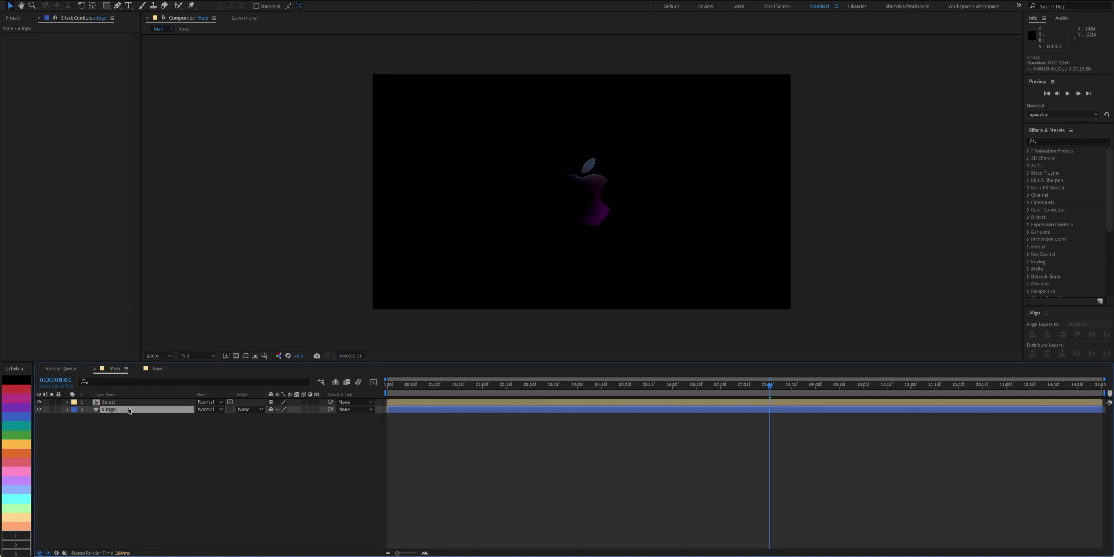
pyautogui.rightClick(129, 409)
pyautogui.moveTo(175, 426)
pyautogui.click(264, 491)
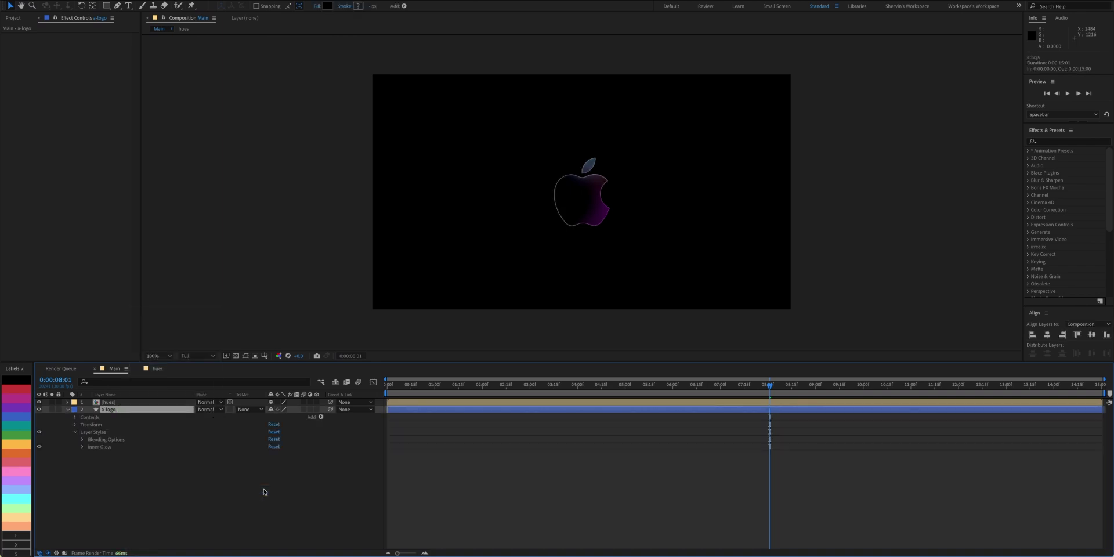
pyautogui.click(83, 447)
pyautogui.click(293, 454)
pyautogui.click(304, 463)
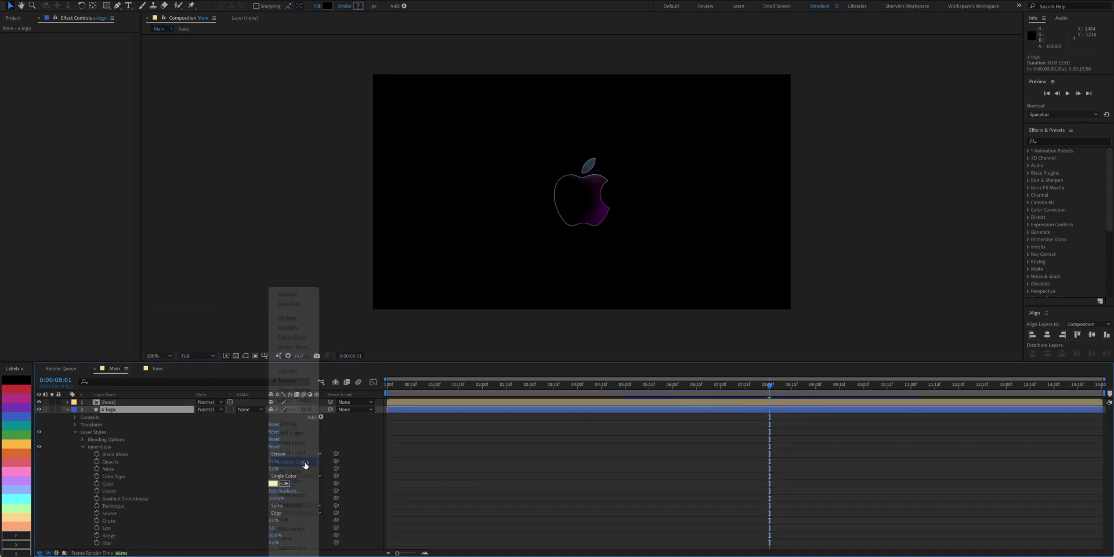
# Set the inner glow to 50% opacity, colour C4ACFF and size 50
pyautogui.write('50')
pyautogui.press('Return')
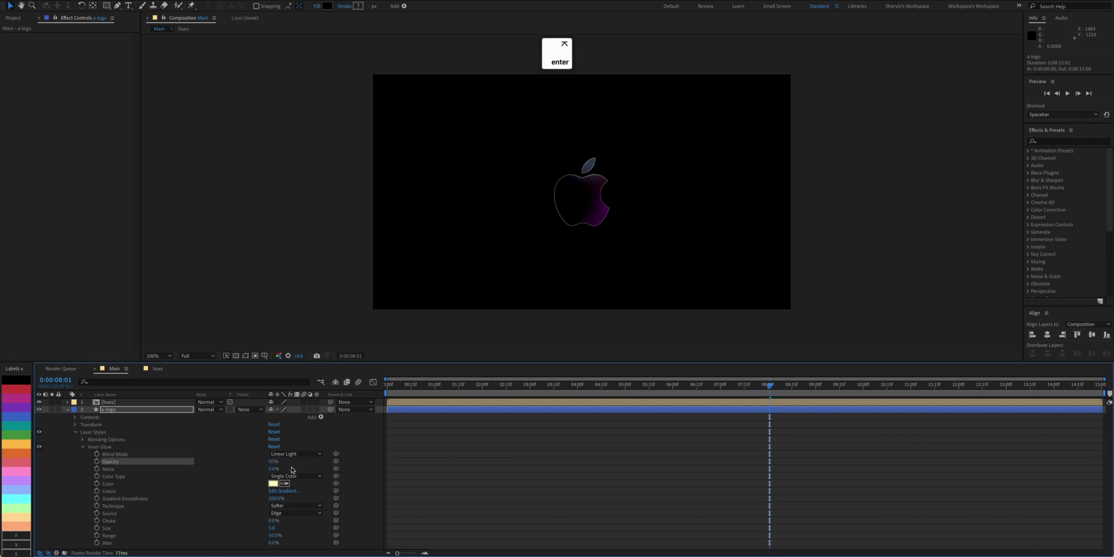
pyautogui.click(273, 486)
pyautogui.write('C4ACFF')
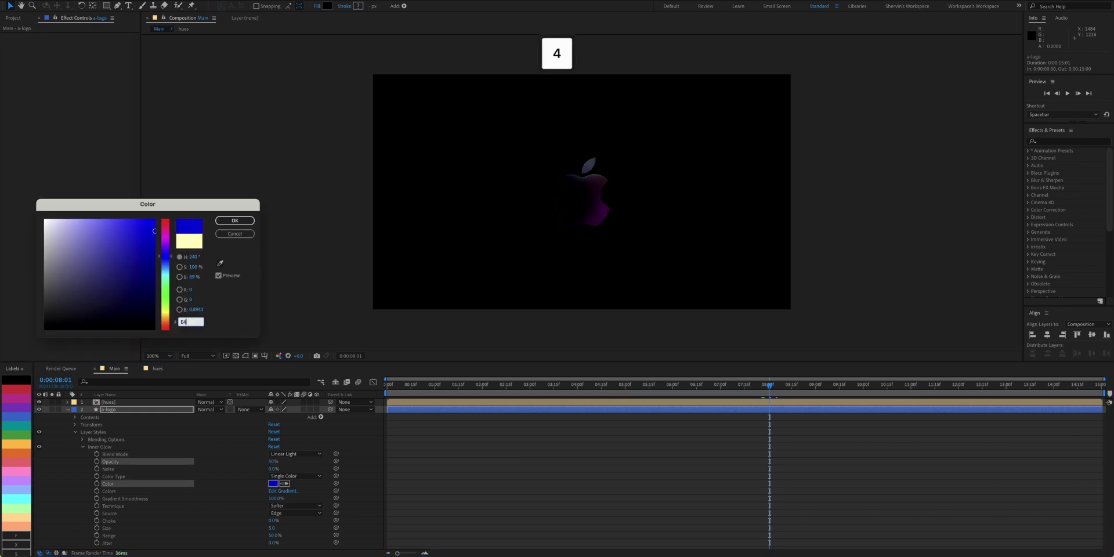
pyautogui.press('Return')
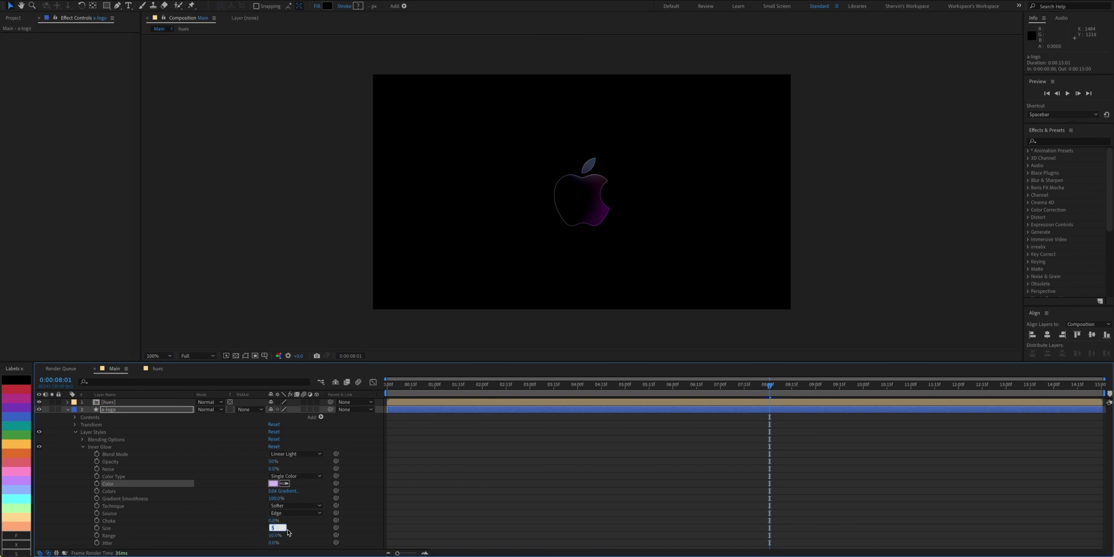
pyautogui.press('Return')
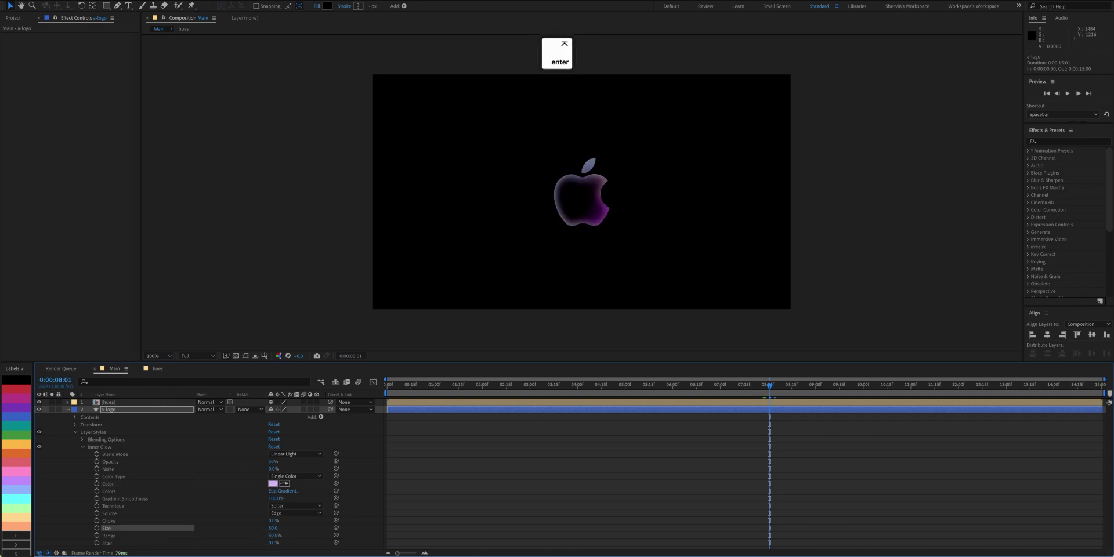
pyautogui.click(68, 409)
pyautogui.click(161, 477)
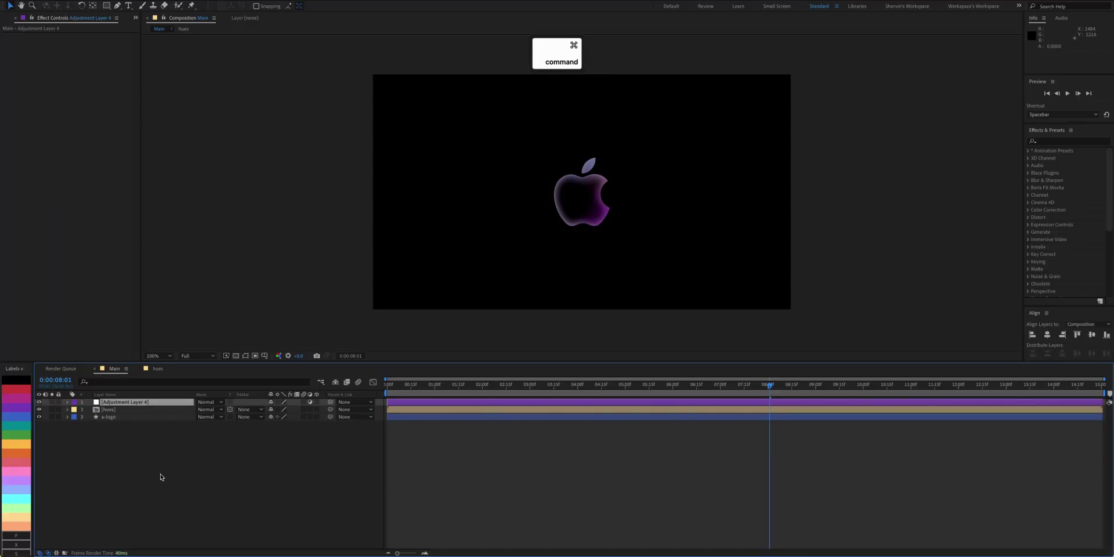
# Create a 'grade' adjustment layer with Glow: threshold 98%, radius 100, intensity 0.6
pyautogui.write('grade')
pyautogui.press('Return')
pyautogui.click(1068, 142)
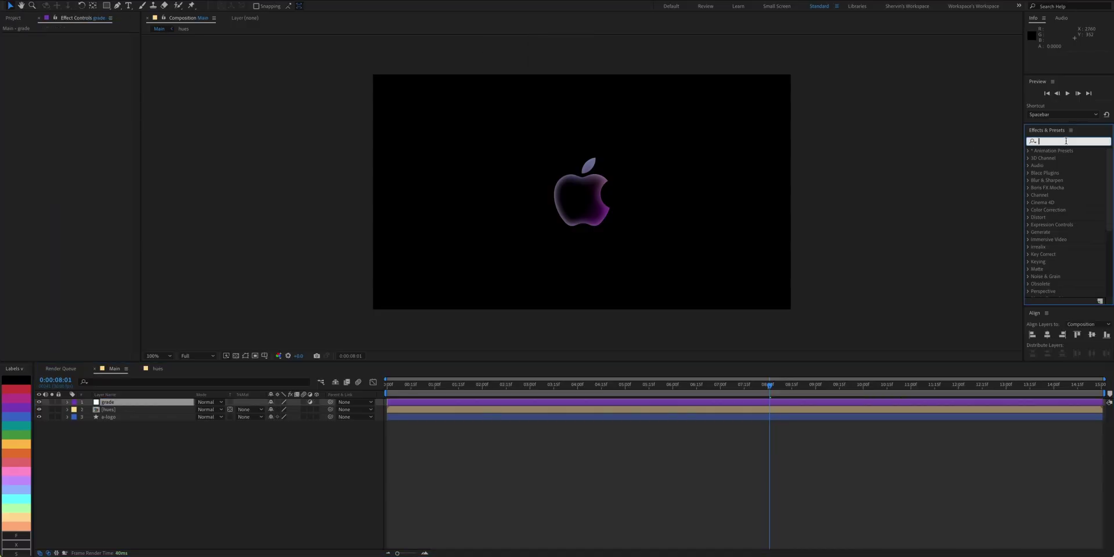
pyautogui.write('glow')
pyautogui.press('Return')
pyautogui.moveTo(1063, 237); pyautogui.dragTo(42, 51)
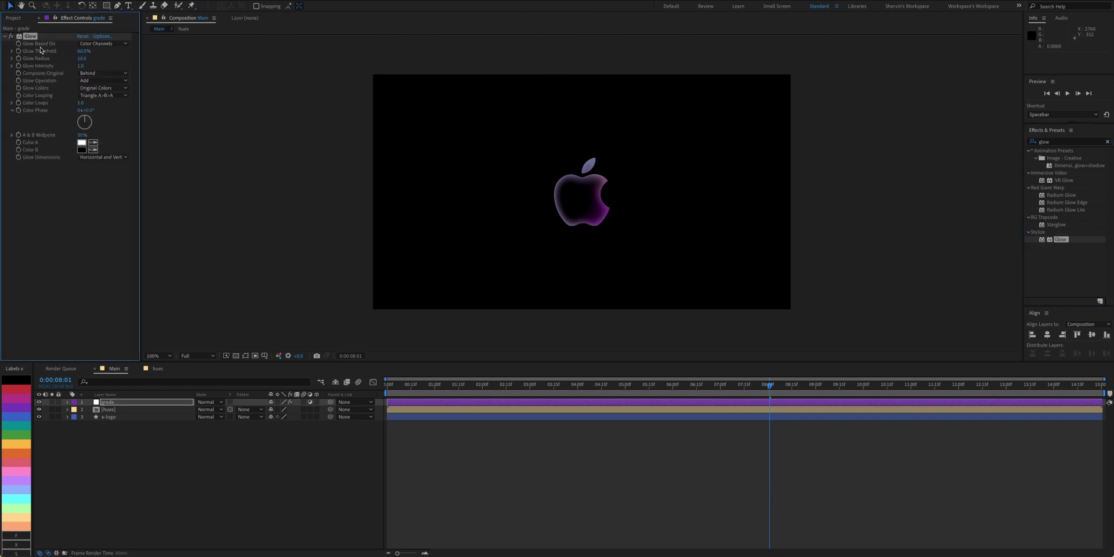
pyautogui.click(81, 51)
pyautogui.write('98')
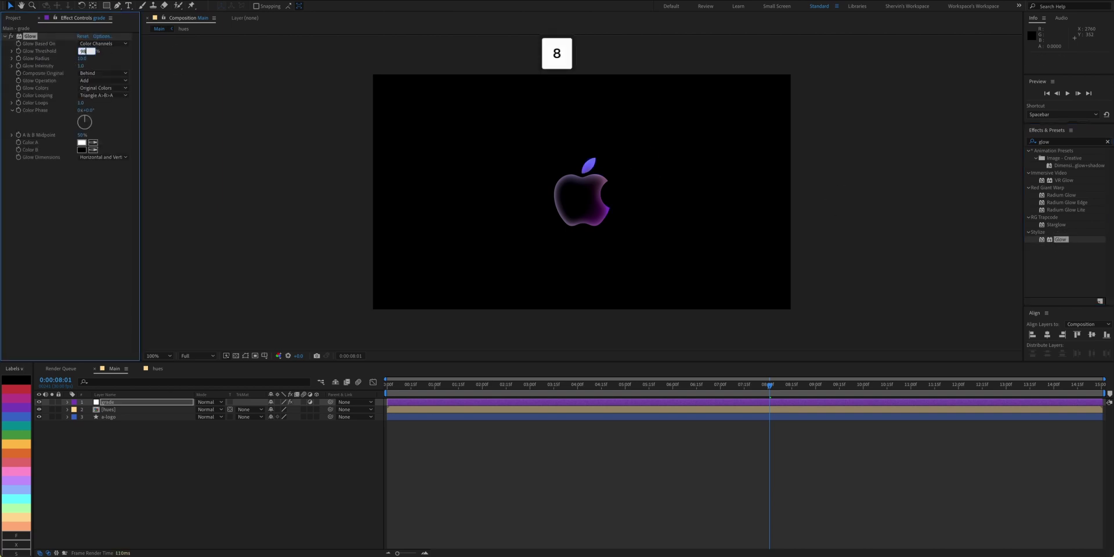
pyautogui.press('Tab')
pyautogui.write('100')
pyautogui.press('Tab')
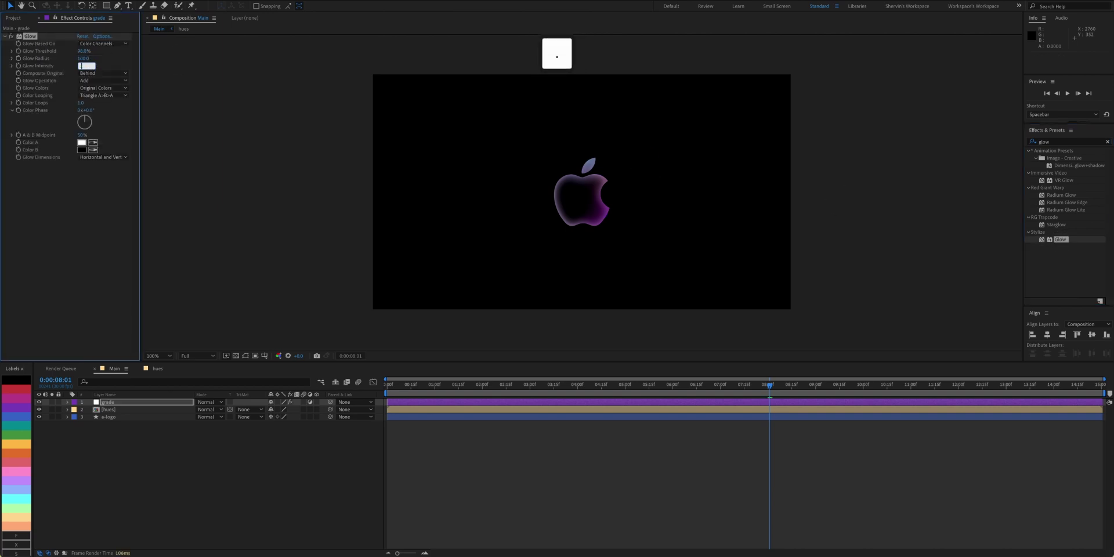
pyautogui.write('0.6')
pyautogui.press('Return')
# Add Levels to grade with Input Black 0.1, Input White 0.6 and Gamma 0.6
pyautogui.click(1039, 142)
pyautogui.press('super+a')
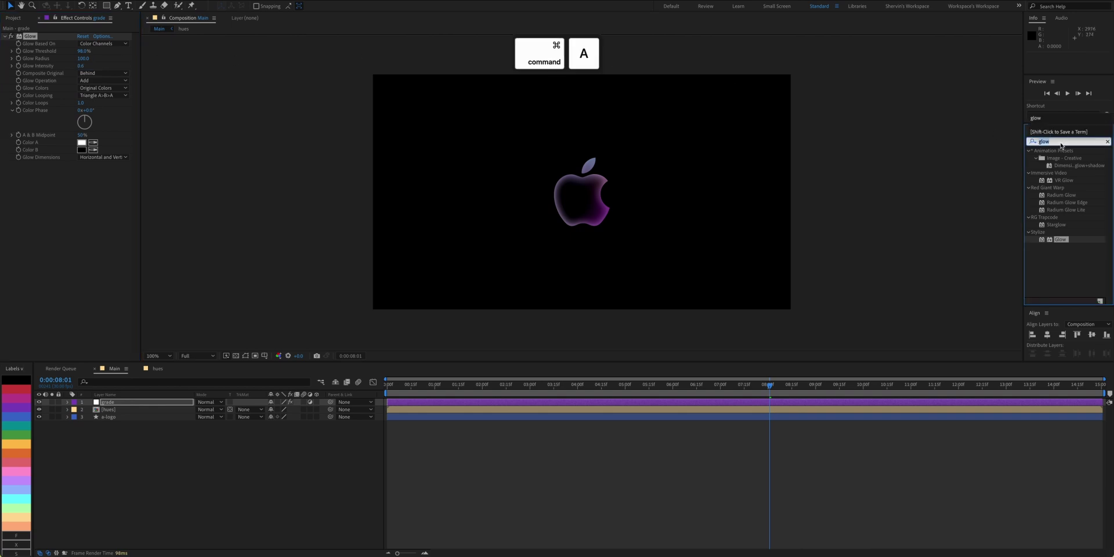
pyautogui.write('levels')
pyautogui.moveTo(1060, 200); pyautogui.dragTo(546, 162)
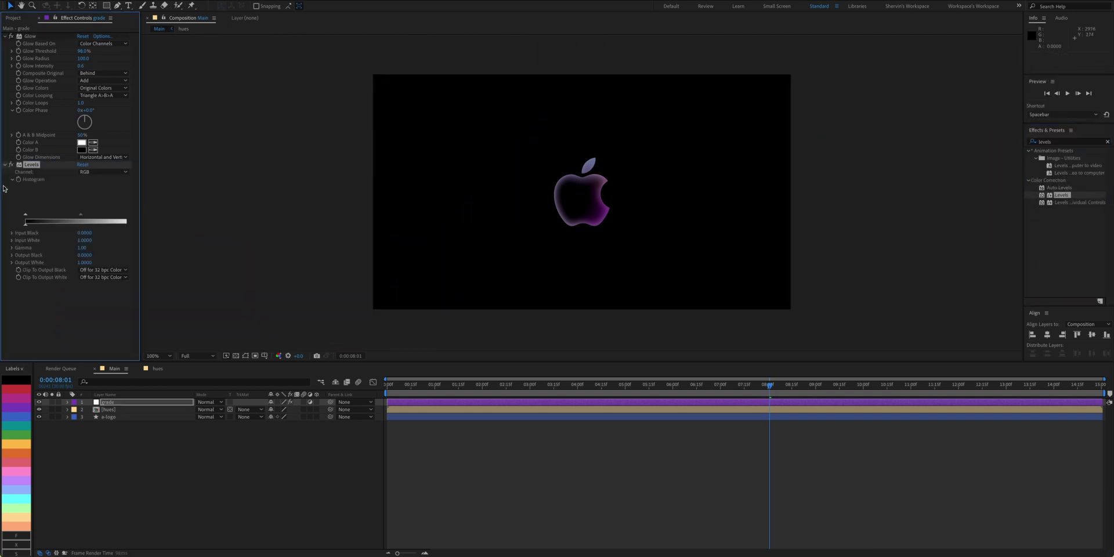
pyautogui.moveTo(83, 232); pyautogui.dragTo(83, 232)
pyautogui.write('.1')
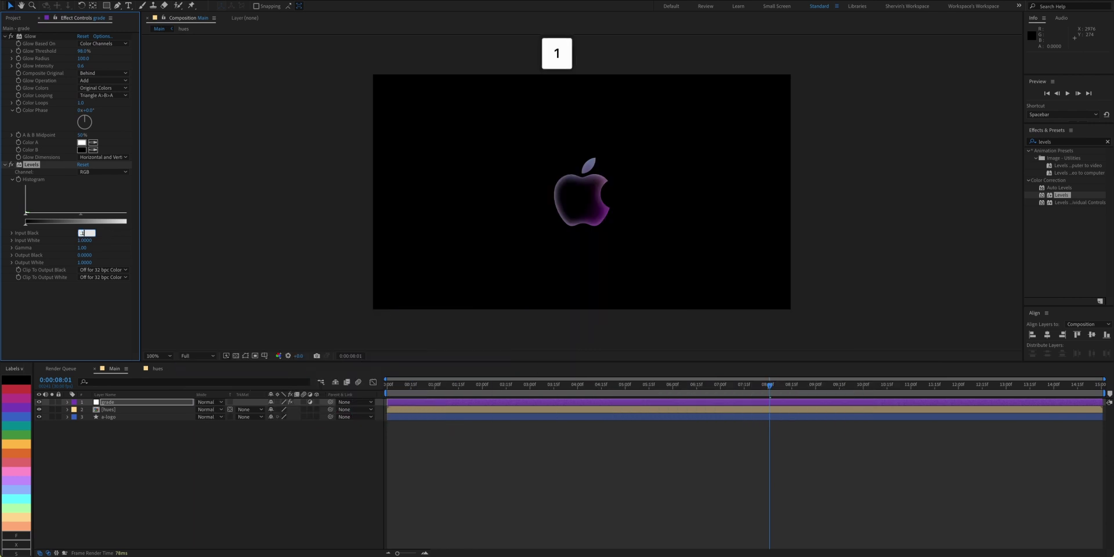
pyautogui.press('Tab')
pyautogui.write('.6')
pyautogui.press('Tab')
pyautogui.write('.6')
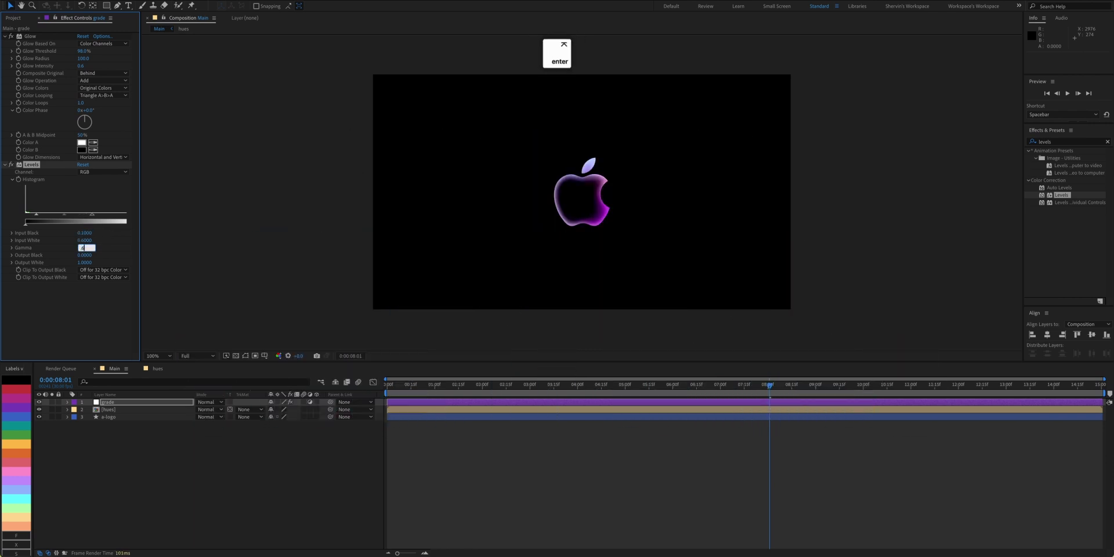
pyautogui.press('Return')
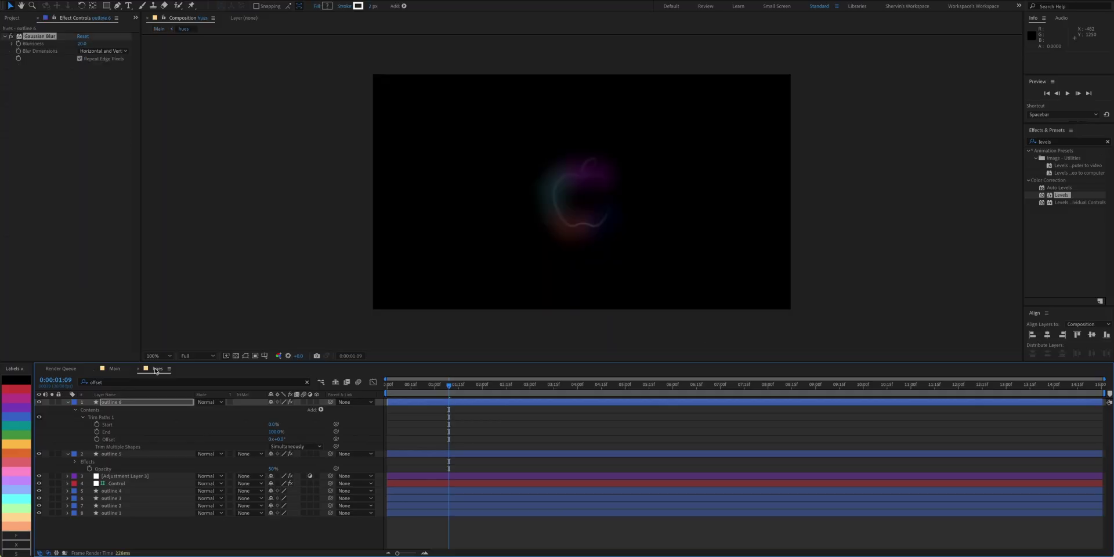
# Set the Control layer's Stroke Width slider to 20 and return to Main
pyautogui.click(114, 483)
pyautogui.click(83, 43)
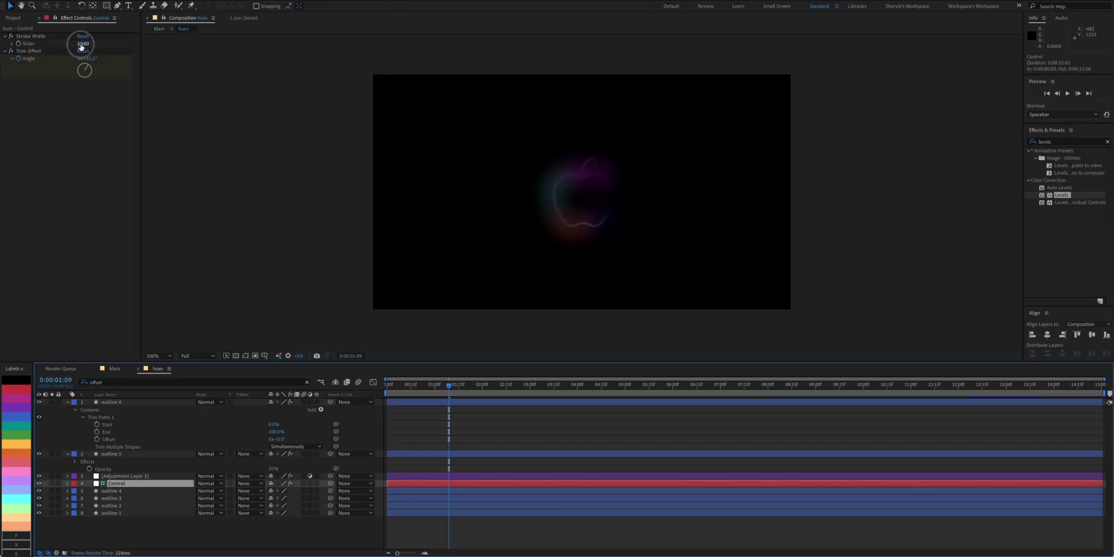
pyautogui.write('20')
pyautogui.press('Return')
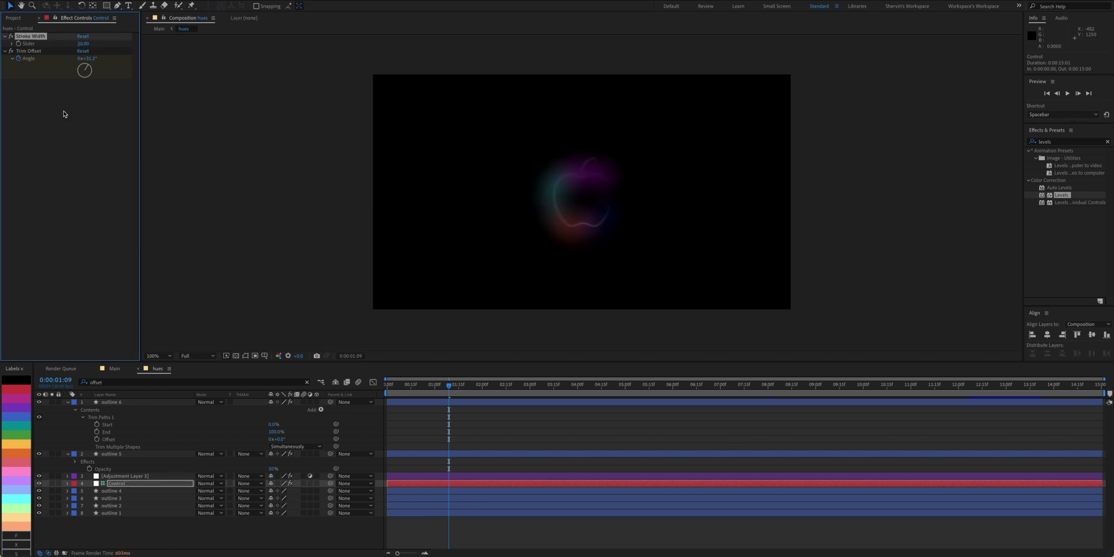
pyautogui.click(114, 368)
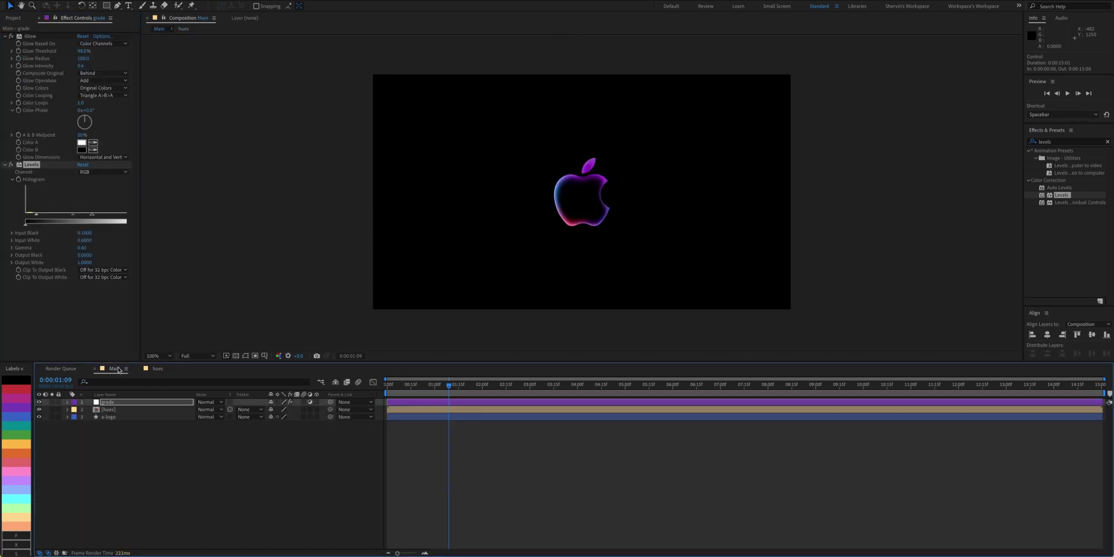